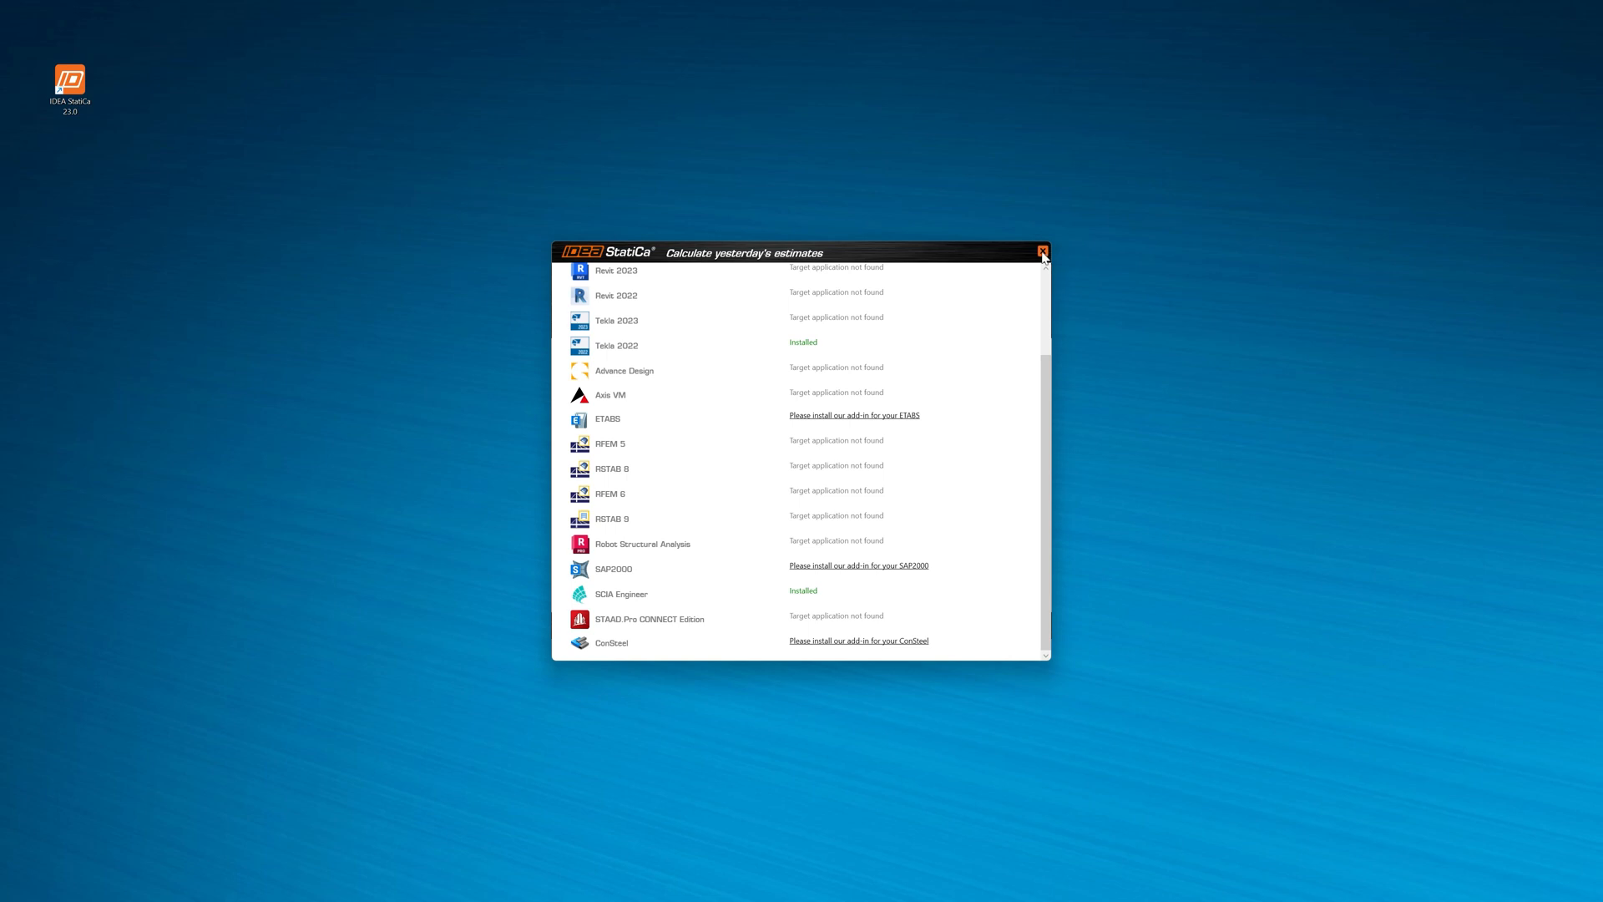
# Step: Open the Connection application with metric units and the USA design code, choosing AISC 360-16 (LRFD) as the design code edition
pyautogui.click(1042, 251)
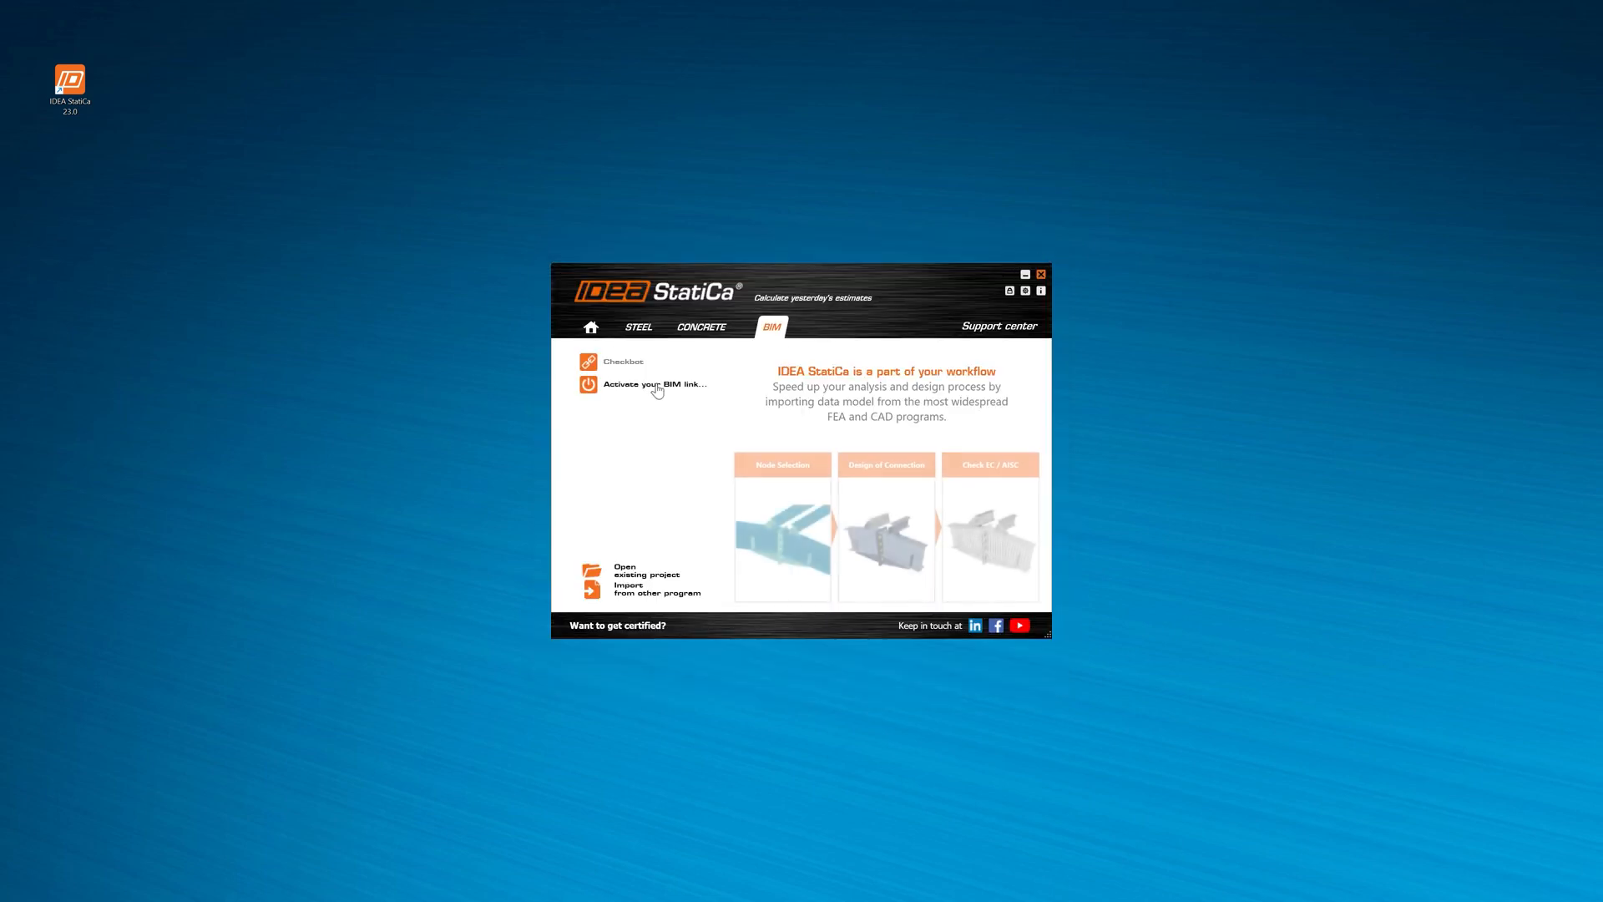
pyautogui.click(595, 329)
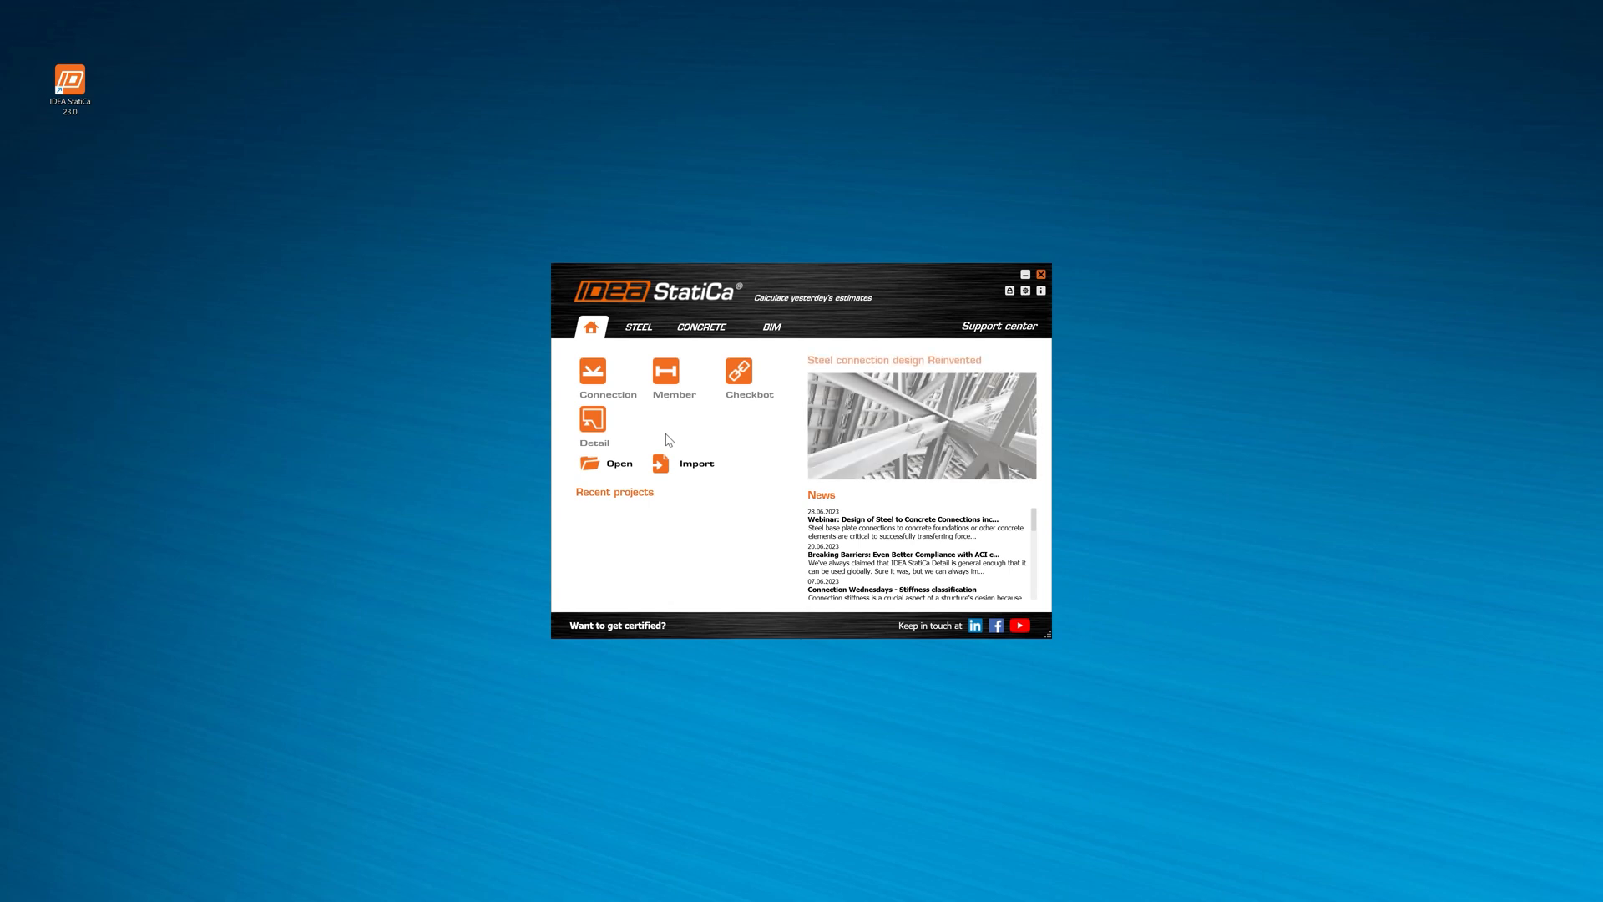
pyautogui.click(593, 386)
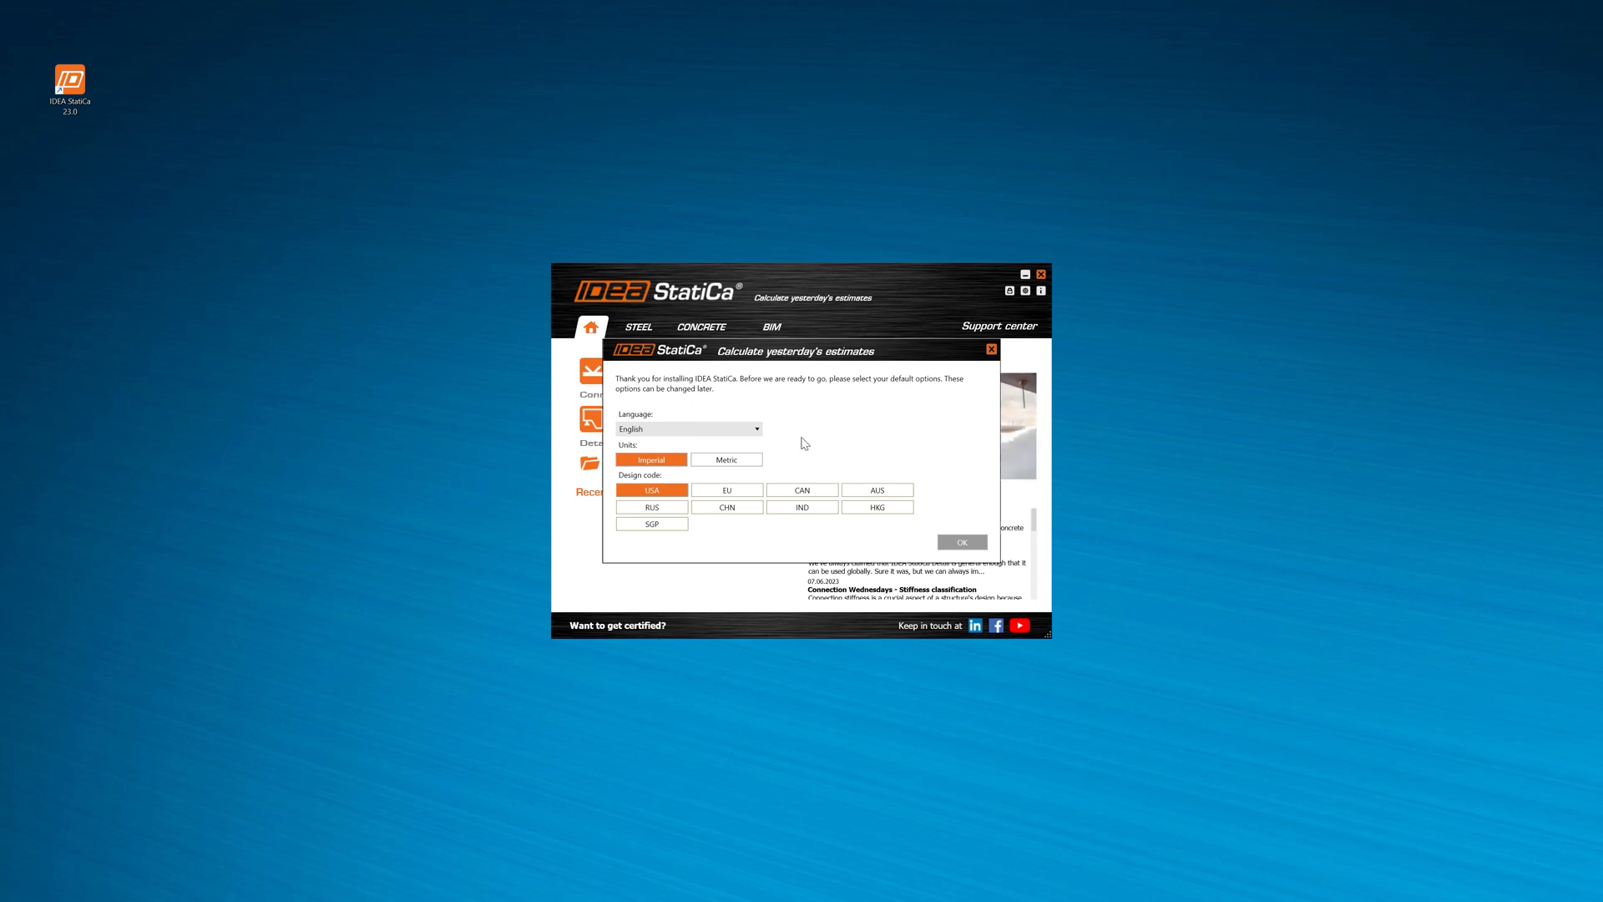
pyautogui.click(730, 461)
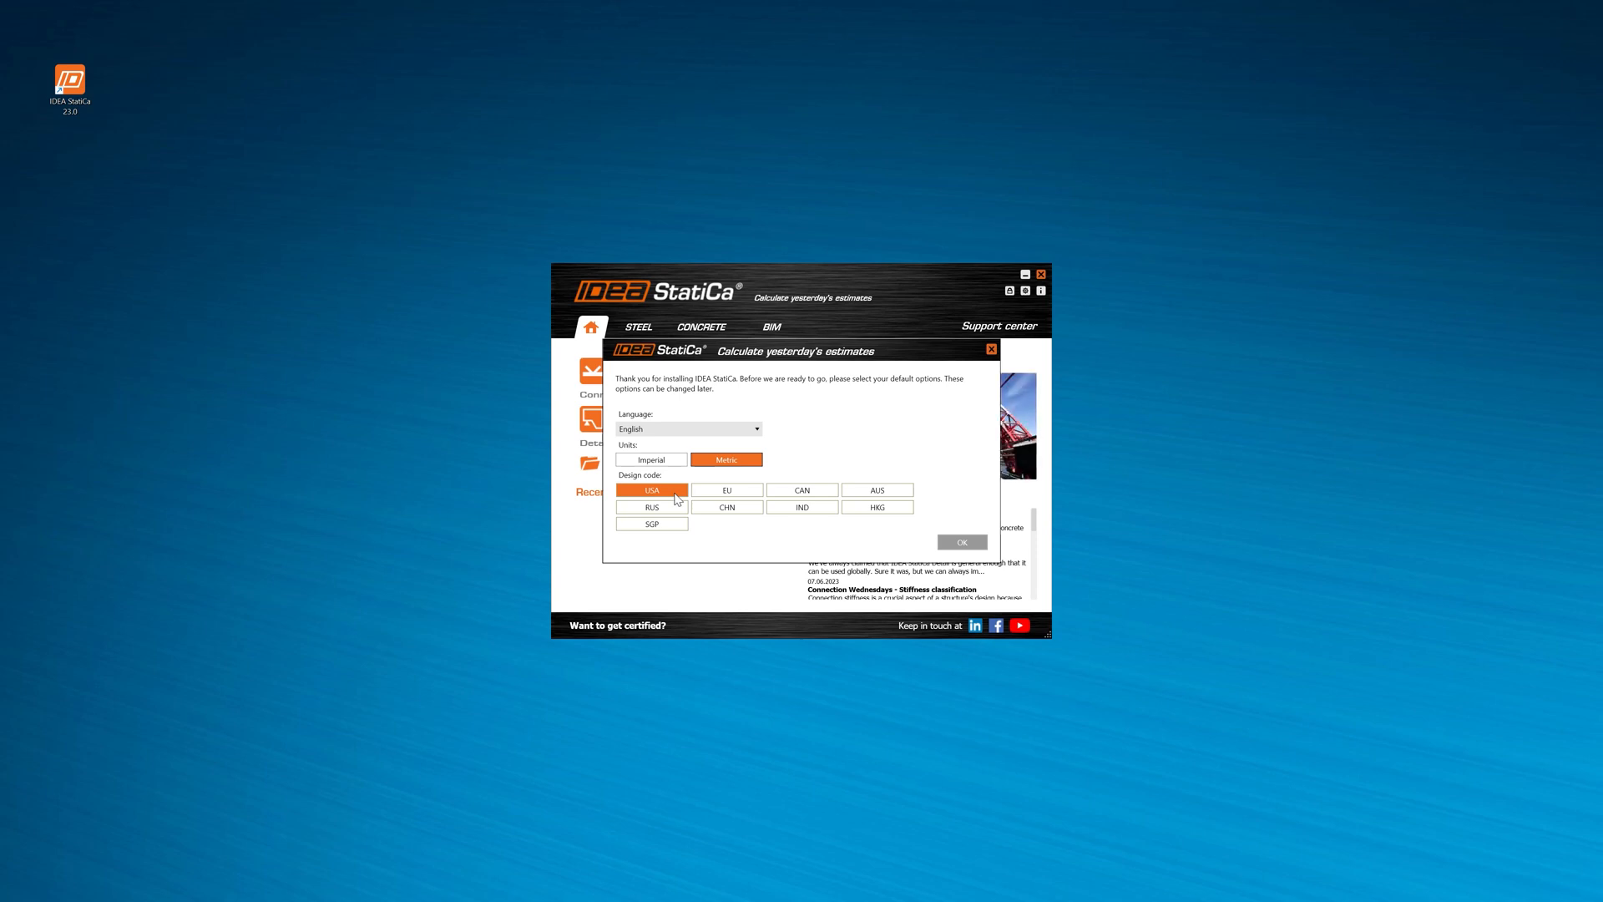
pyautogui.click(962, 543)
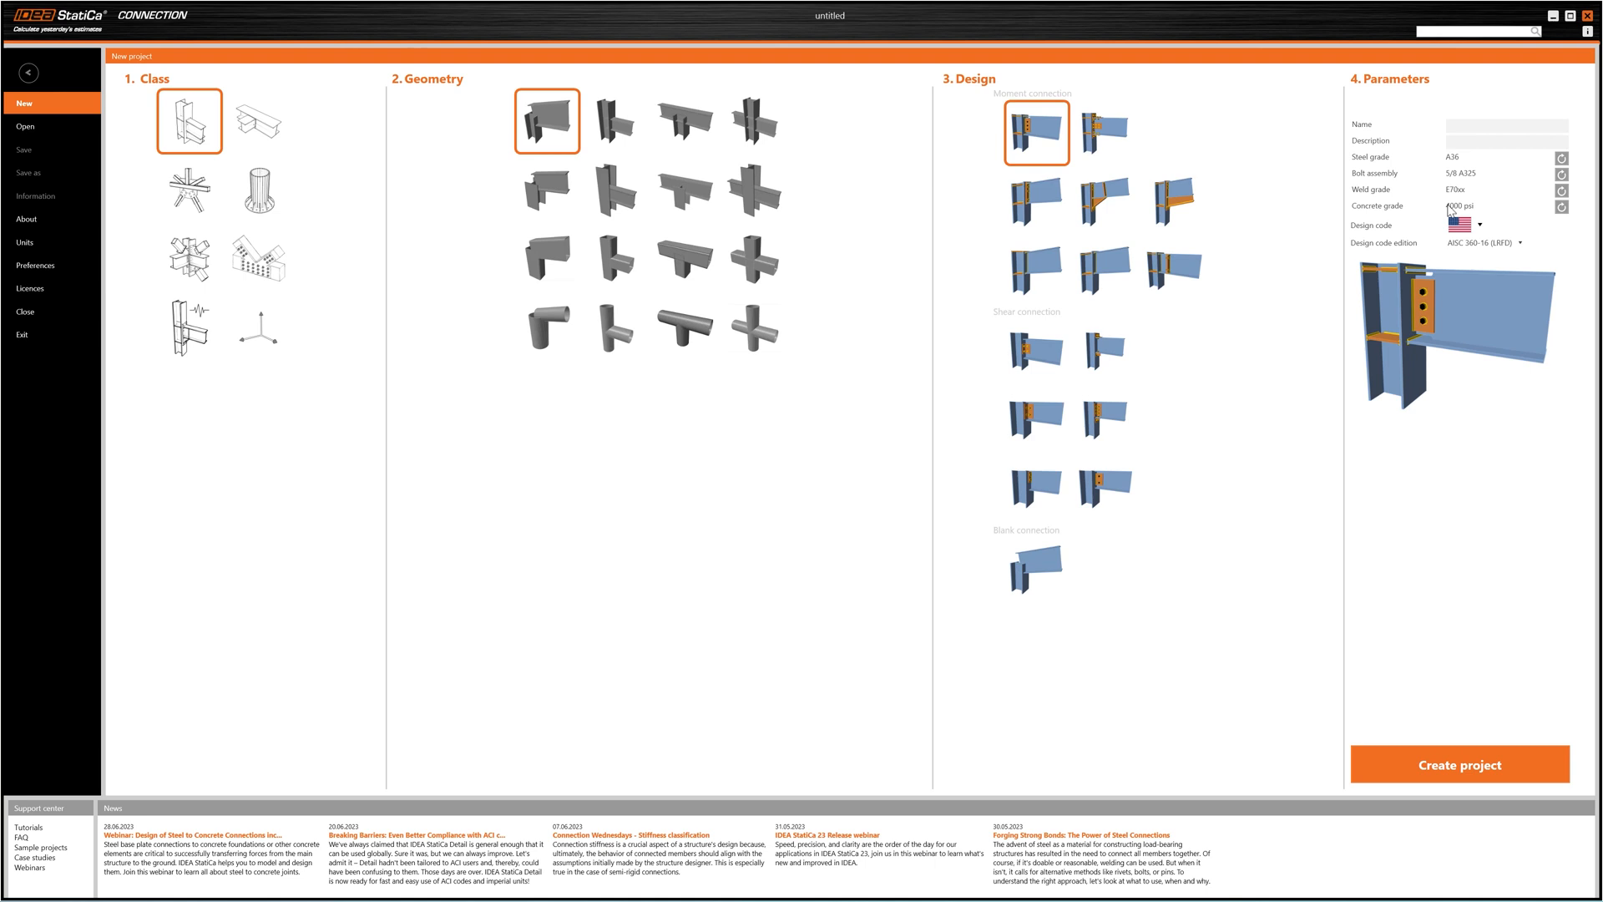
pyautogui.click(1520, 244)
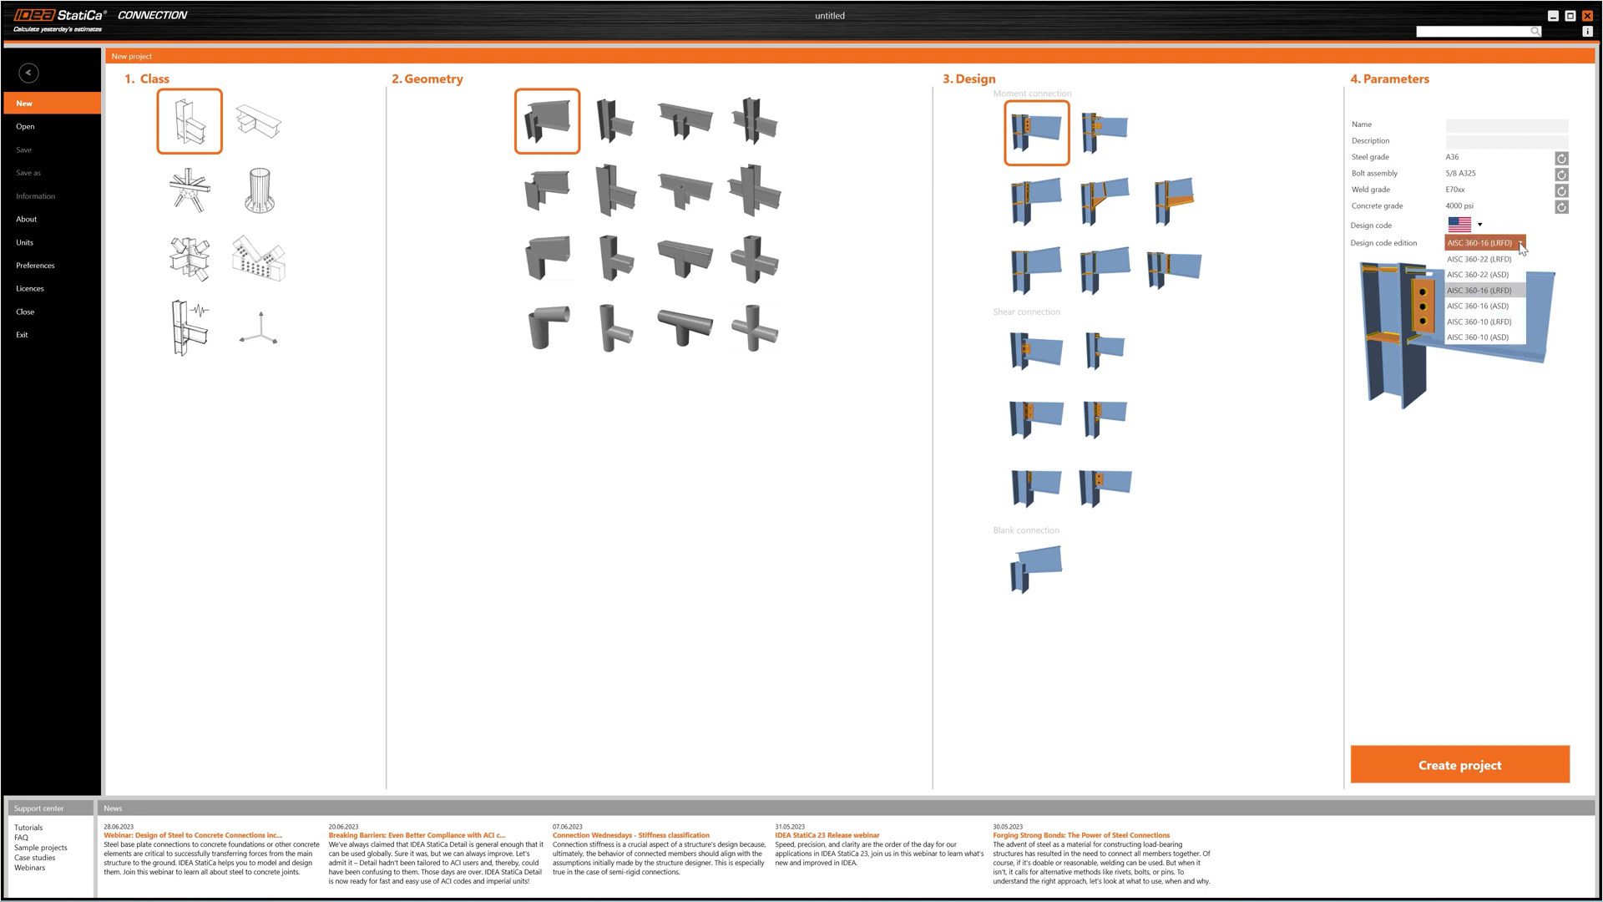
pyautogui.click(1513, 291)
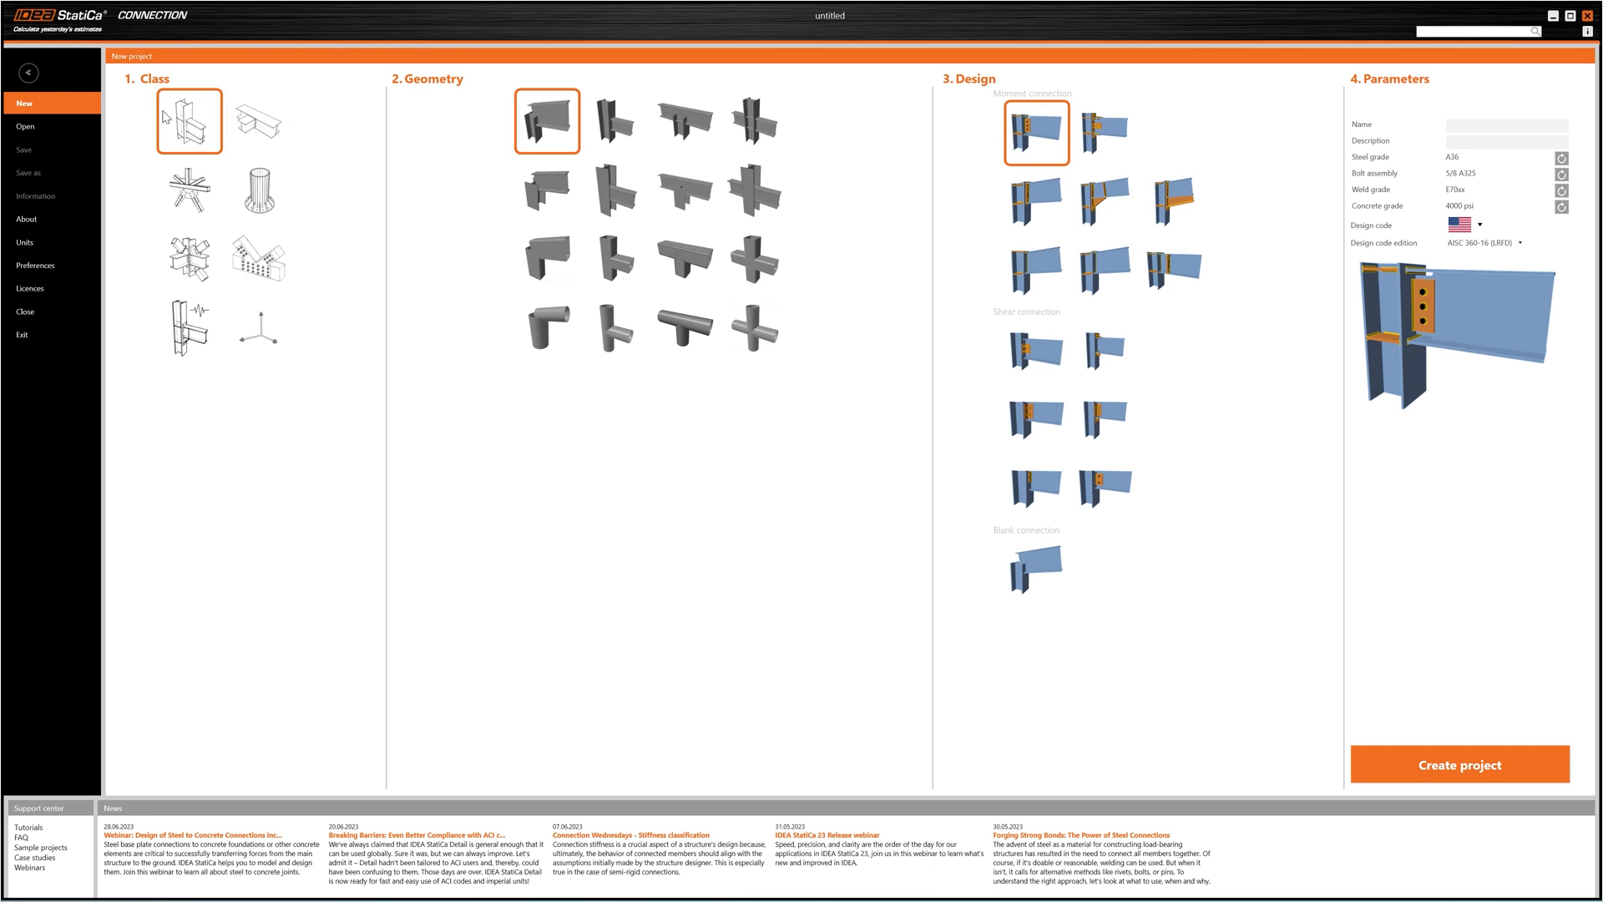
# Step: Browse the open-section geometries offered for the beam-to-column class, returning to the first one
pyautogui.click(614, 125)
pyautogui.click(676, 125)
pyautogui.click(777, 135)
pyautogui.press('Left')
pyautogui.press('Left')
pyautogui.press('Left')
# Step: Preview the moment and shear connection designs available for the first beam-to-column geometry
pyautogui.click(1108, 203)
pyautogui.click(1152, 206)
pyautogui.click(1167, 265)
pyautogui.click(1123, 271)
pyautogui.click(1041, 271)
pyautogui.click(1038, 352)
pyautogui.click(1029, 409)
pyautogui.click(1104, 420)
pyautogui.click(1103, 482)
pyautogui.click(1031, 493)
# Step: Preview designs for the continuous column with a beam on one side and for the one with beams on both sides
pyautogui.click(607, 199)
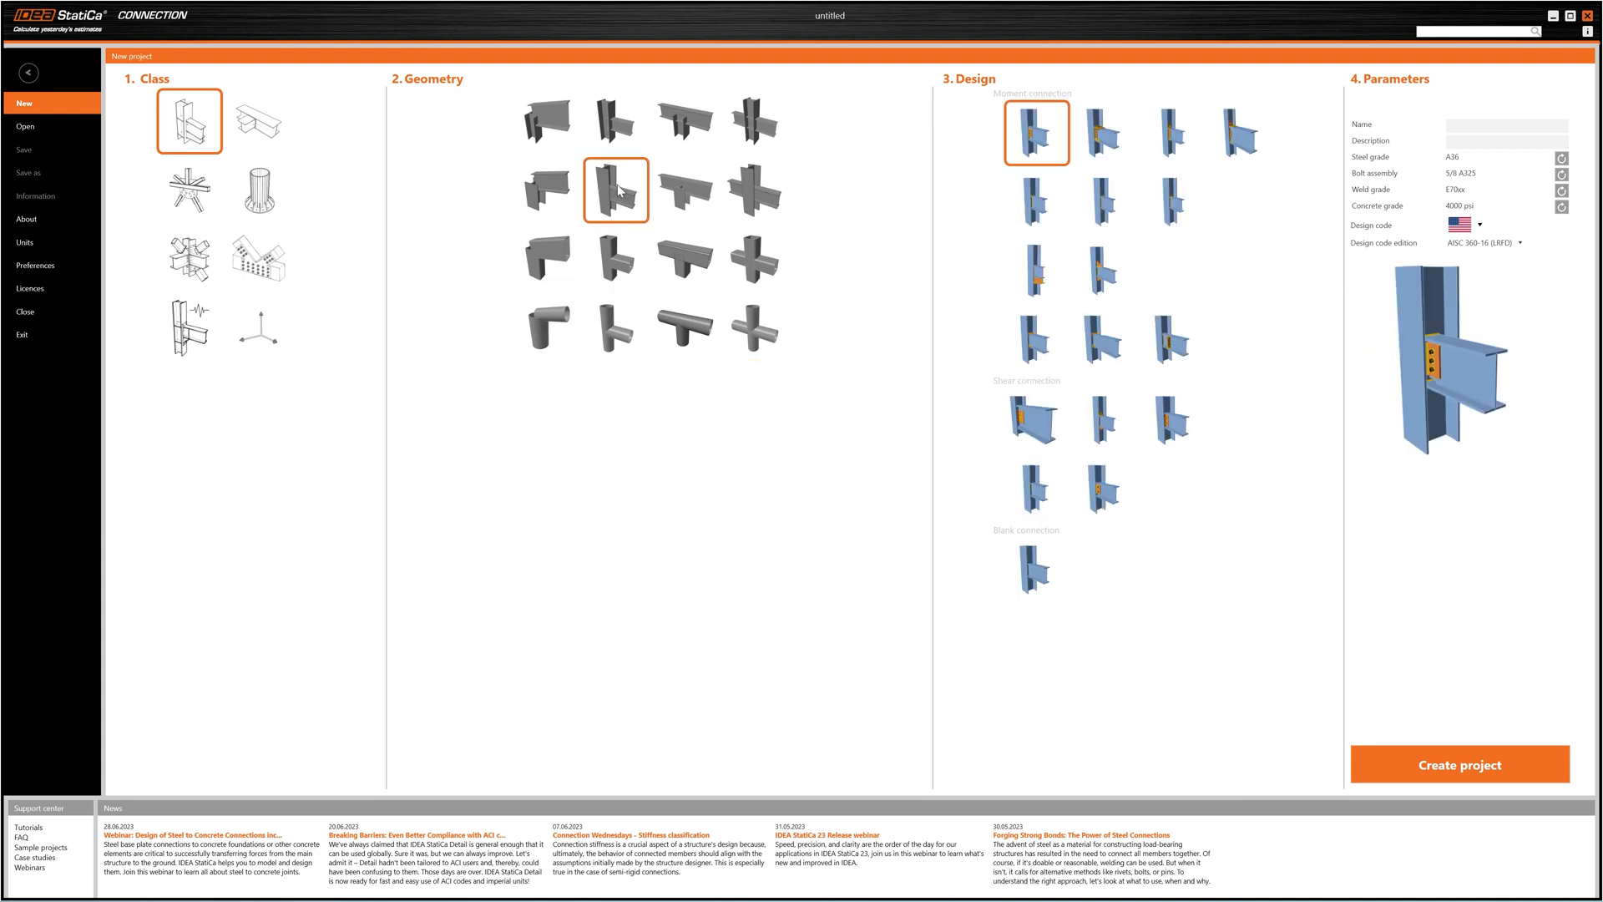
pyautogui.click(1106, 134)
pyautogui.click(1171, 136)
pyautogui.click(1171, 201)
pyautogui.click(1103, 201)
pyautogui.click(1103, 268)
pyautogui.click(1033, 283)
pyautogui.click(1034, 338)
pyautogui.click(1105, 341)
pyautogui.click(1151, 336)
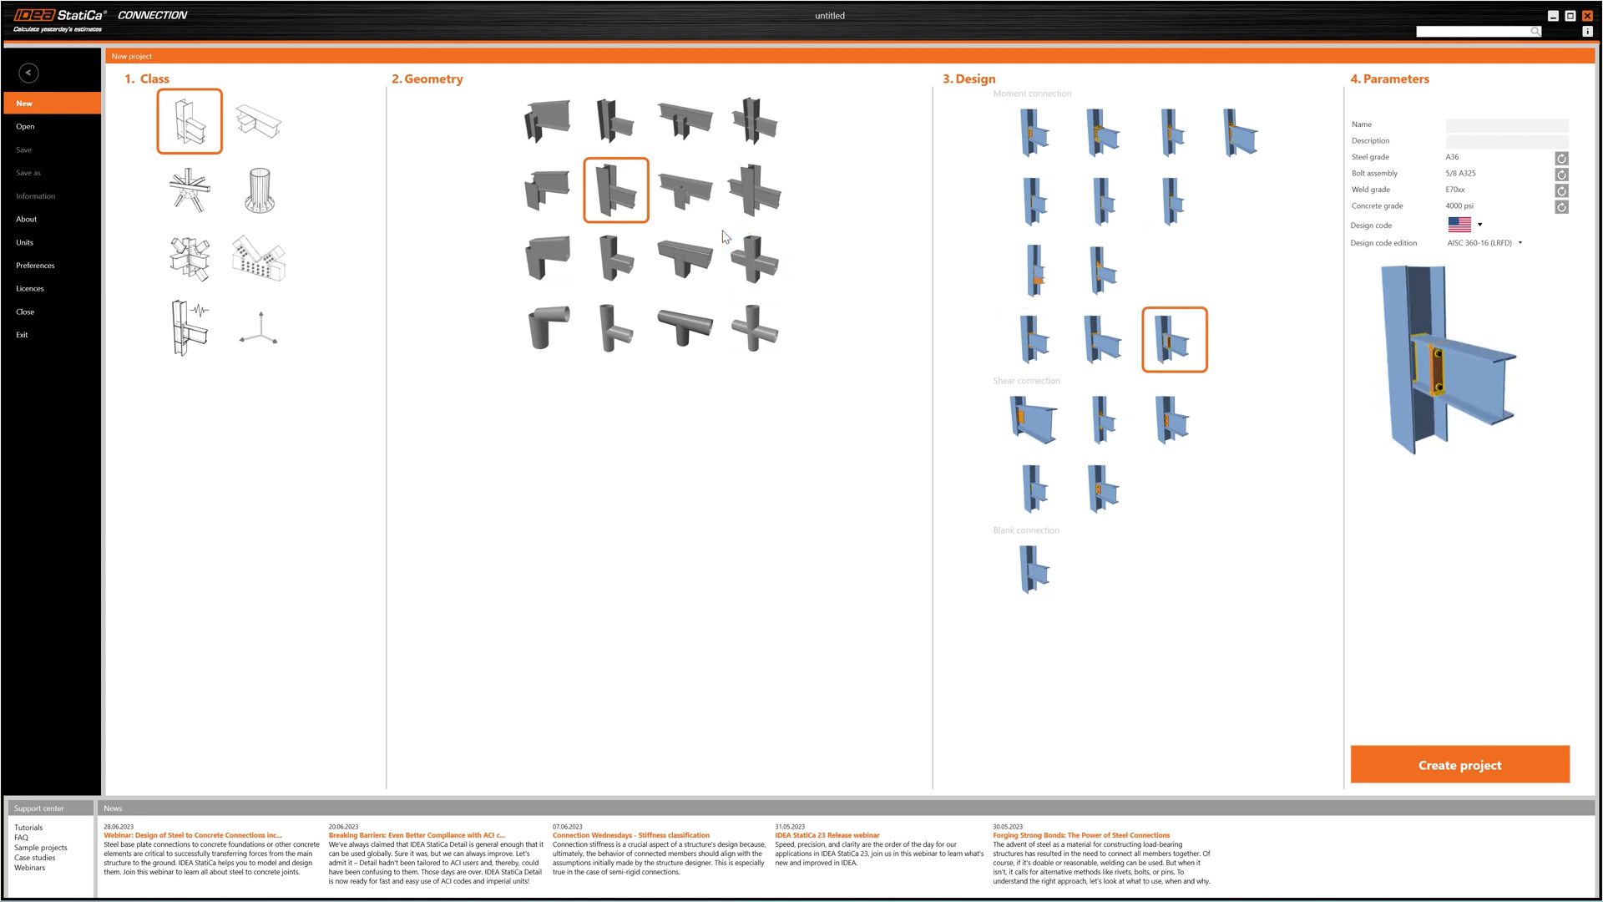
pyautogui.click(754, 194)
pyautogui.click(1168, 274)
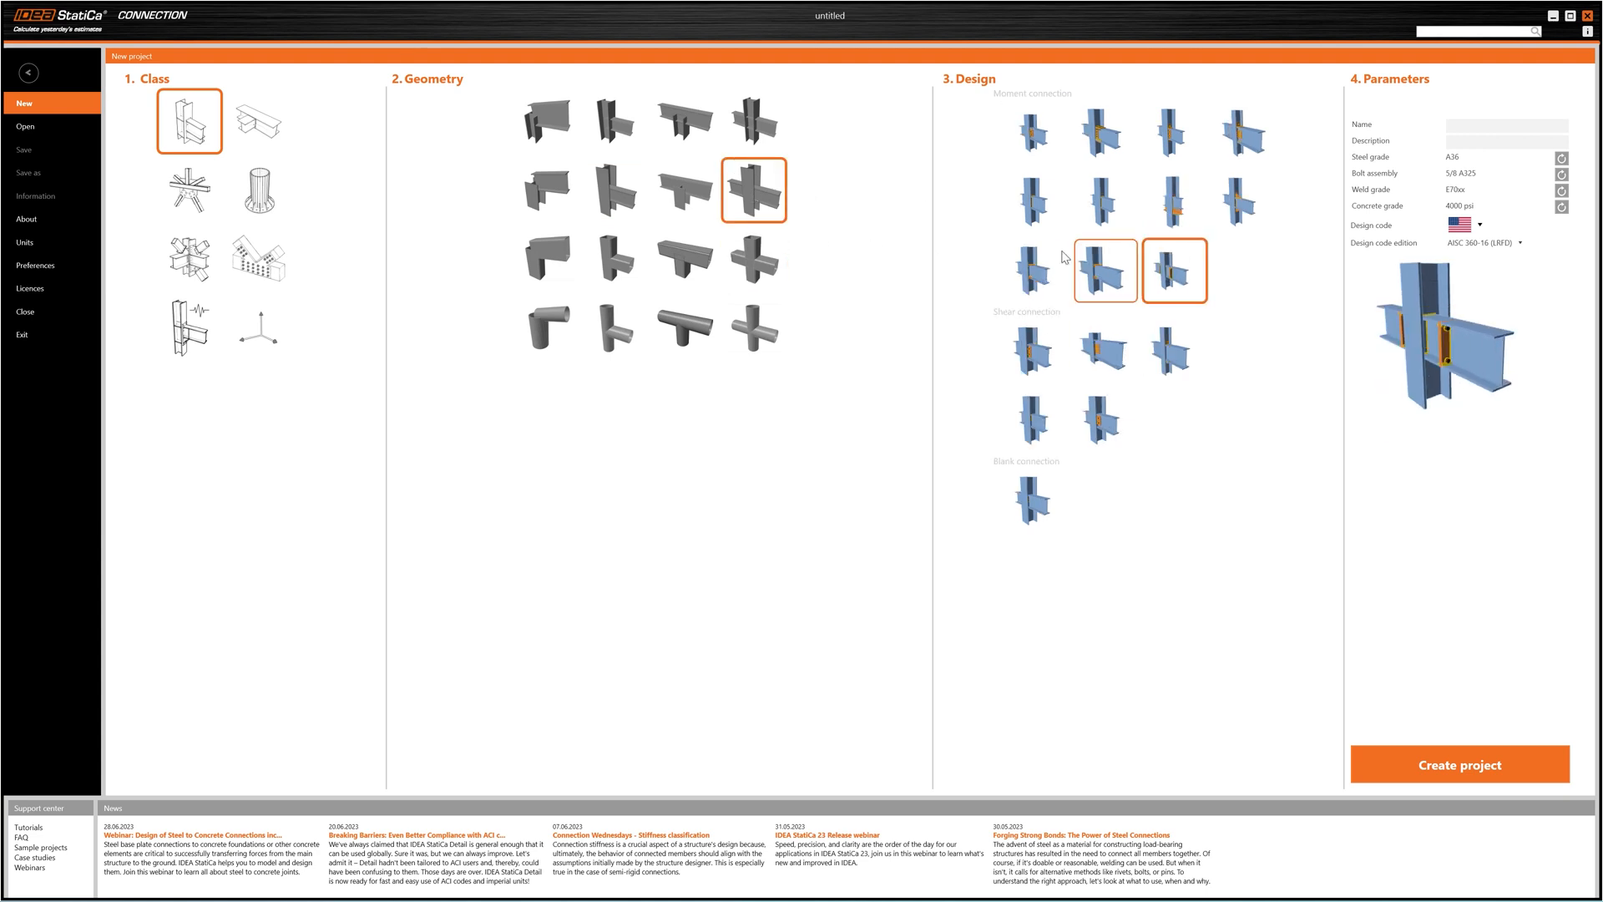
# Step: Examine the beam-to-beam class and preview its moment and shear connection designs
pyautogui.click(278, 125)
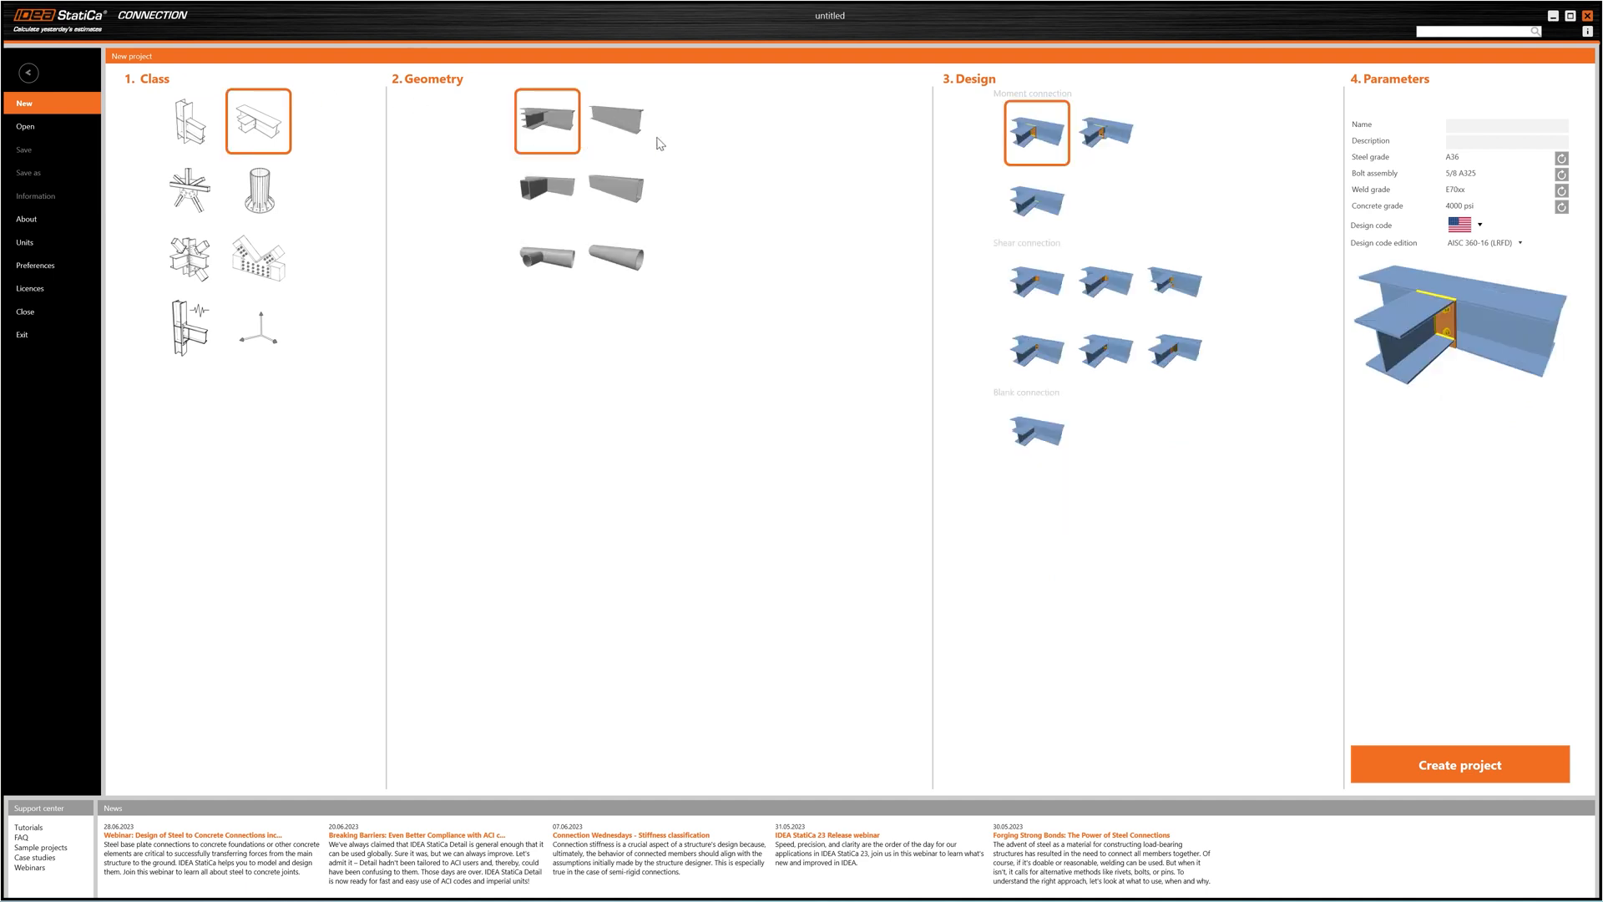
pyautogui.click(1127, 135)
pyautogui.click(1103, 281)
pyautogui.click(1167, 290)
pyautogui.click(1172, 345)
# Step: Examine the truss class, previewing gusset and welded designs for open-section and hollow-section chords
pyautogui.click(190, 189)
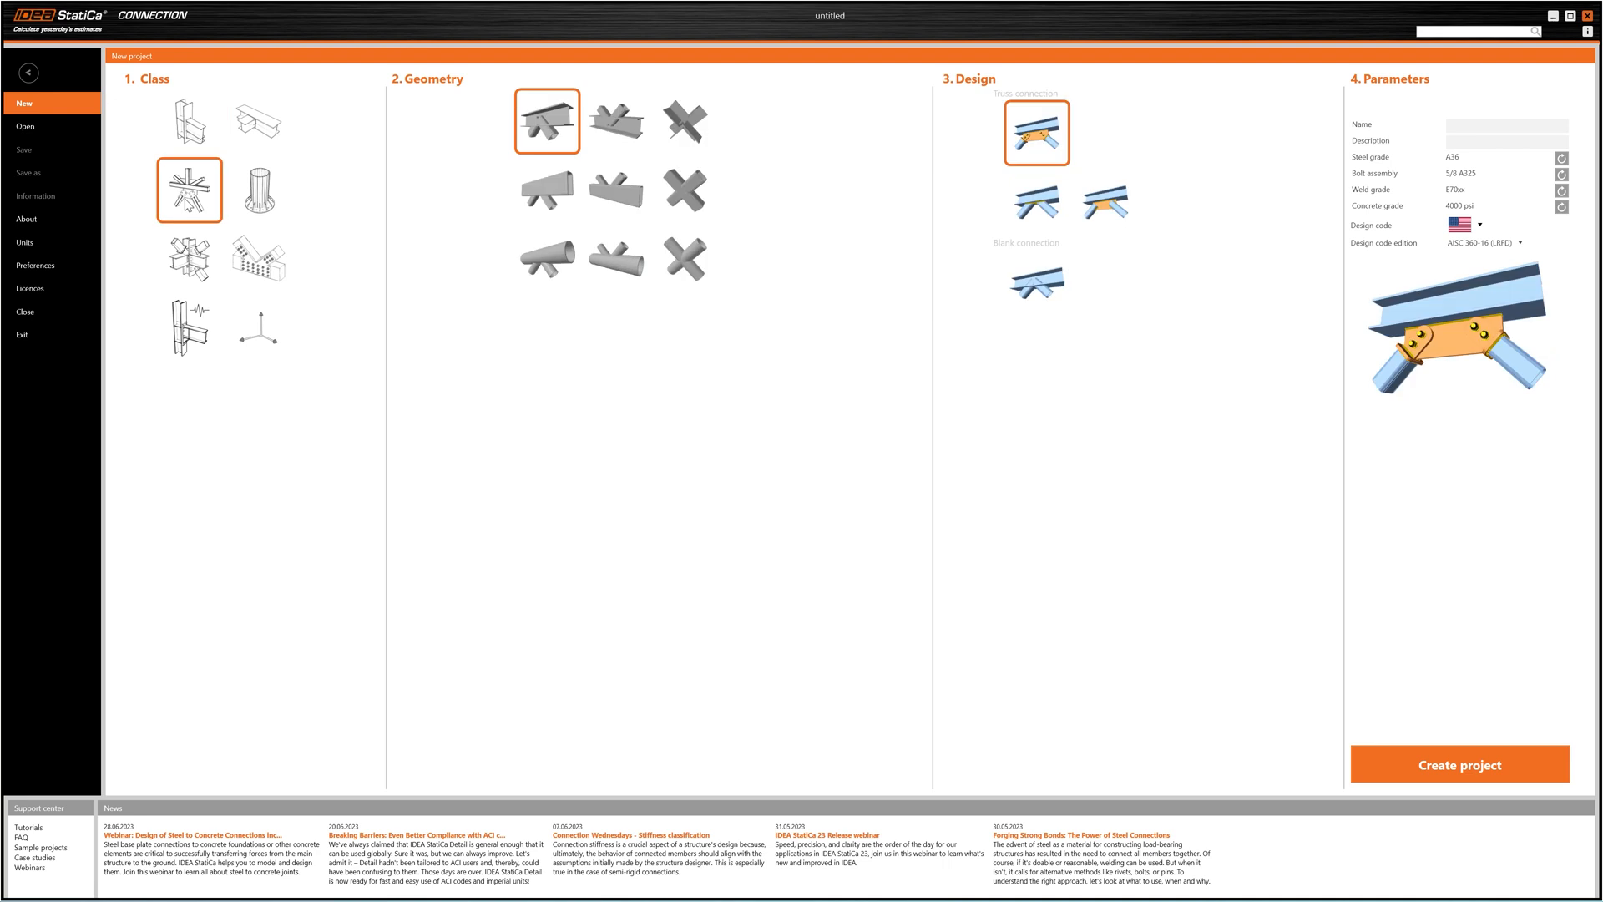
pyautogui.click(1097, 202)
pyautogui.click(1031, 205)
pyautogui.click(1035, 284)
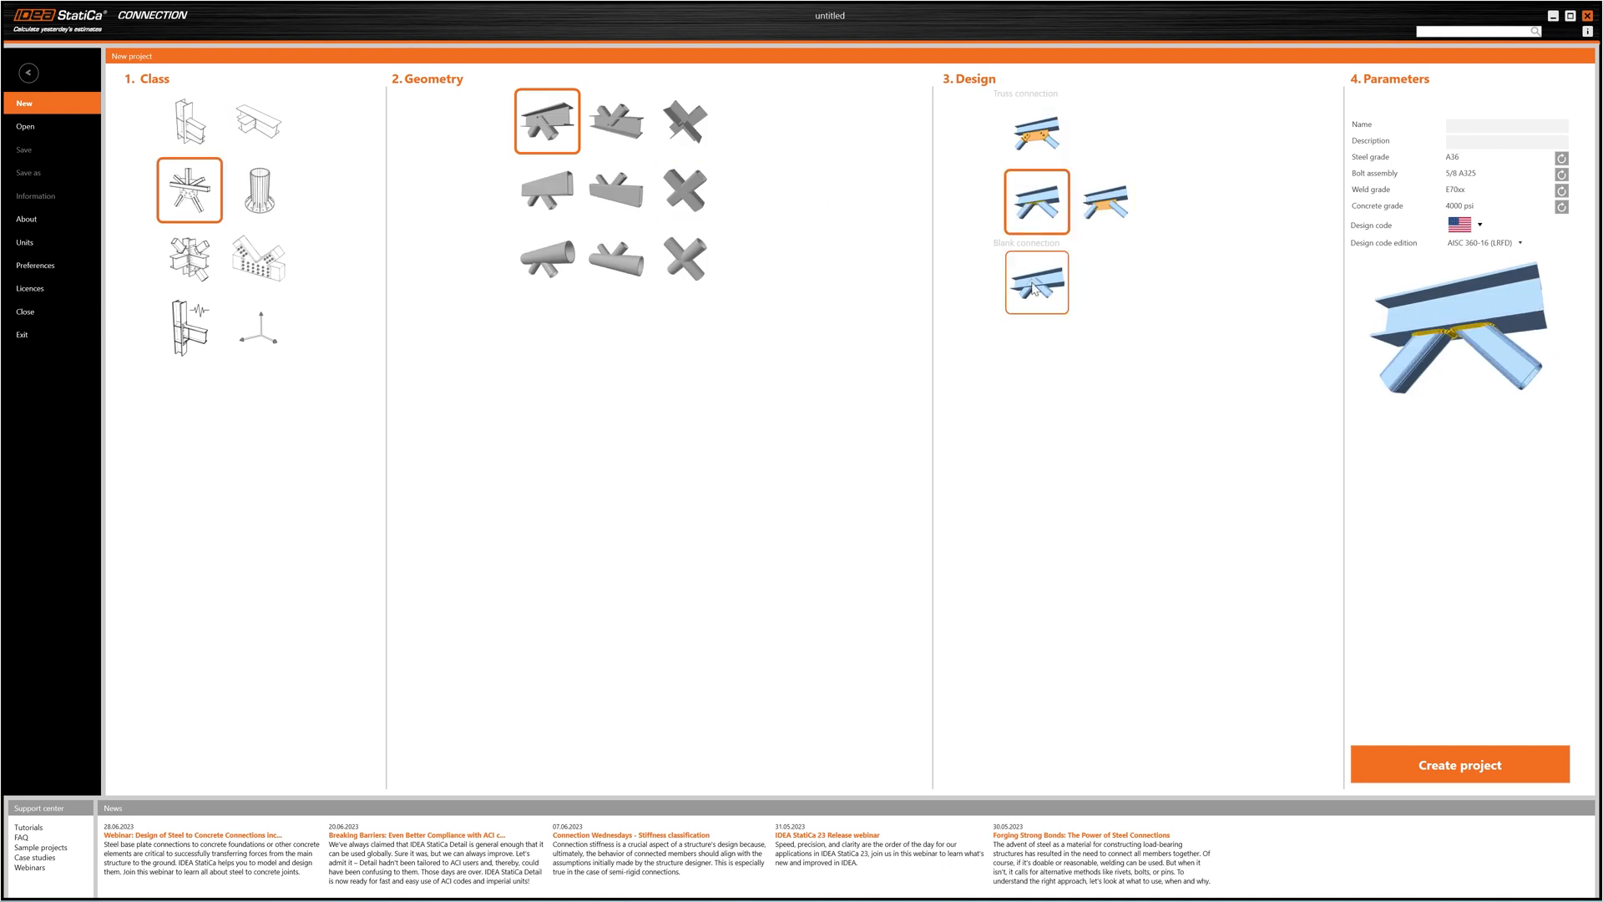
pyautogui.click(589, 200)
pyautogui.click(1036, 202)
pyautogui.click(1105, 201)
pyautogui.click(1033, 129)
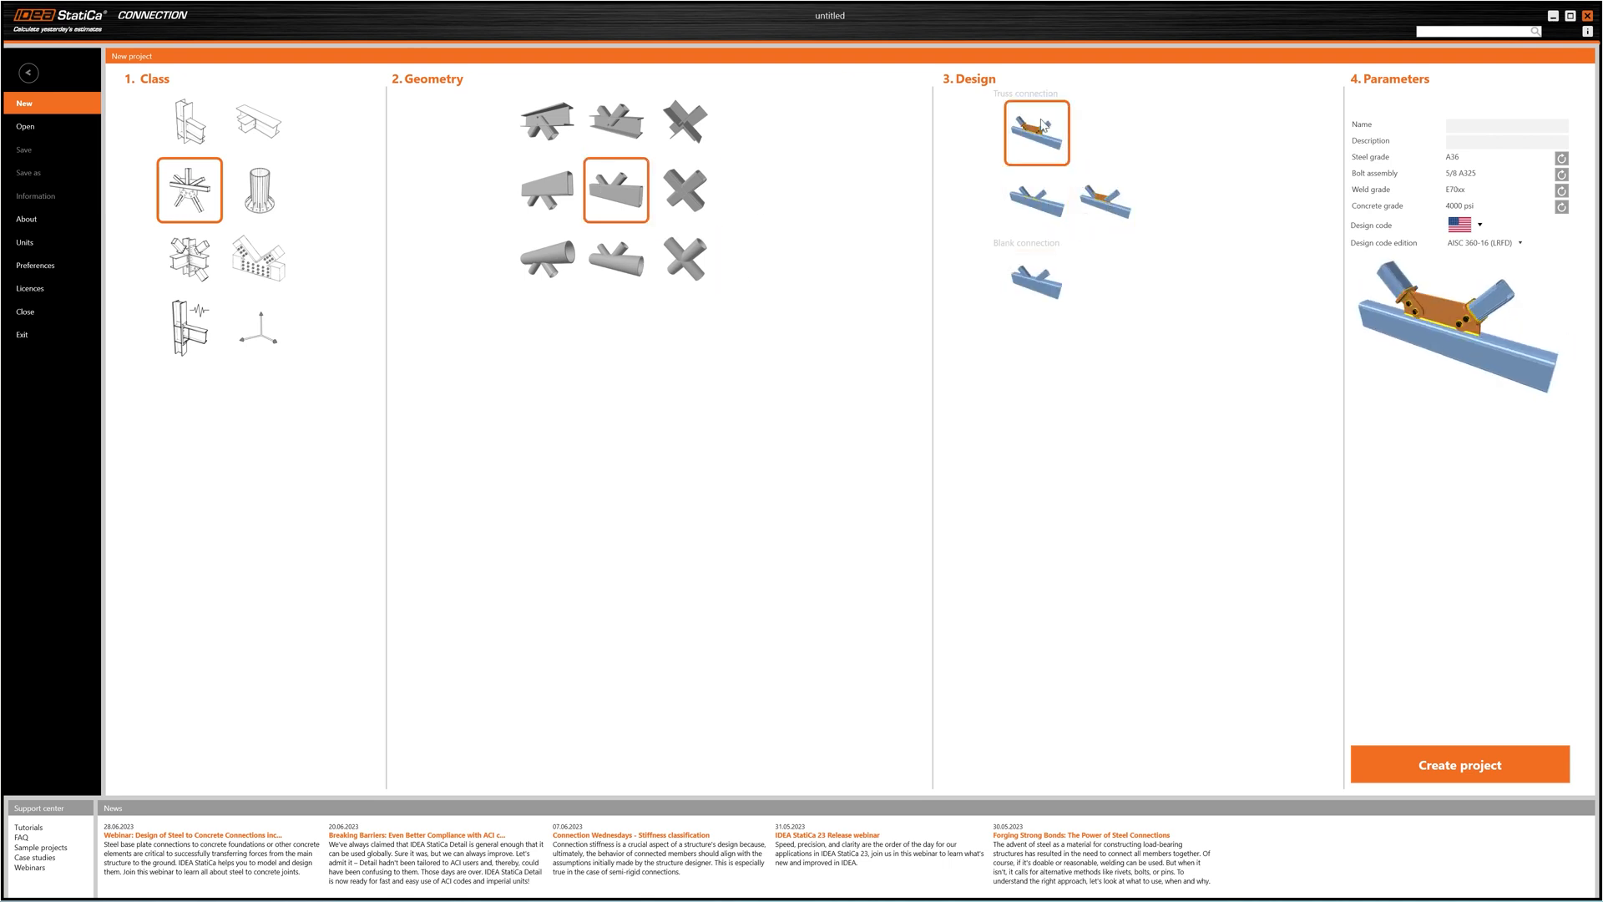
# Step: Examine the column base designs for open, rectangular and circular sections, and the spatial frame class with bracing
pyautogui.click(260, 192)
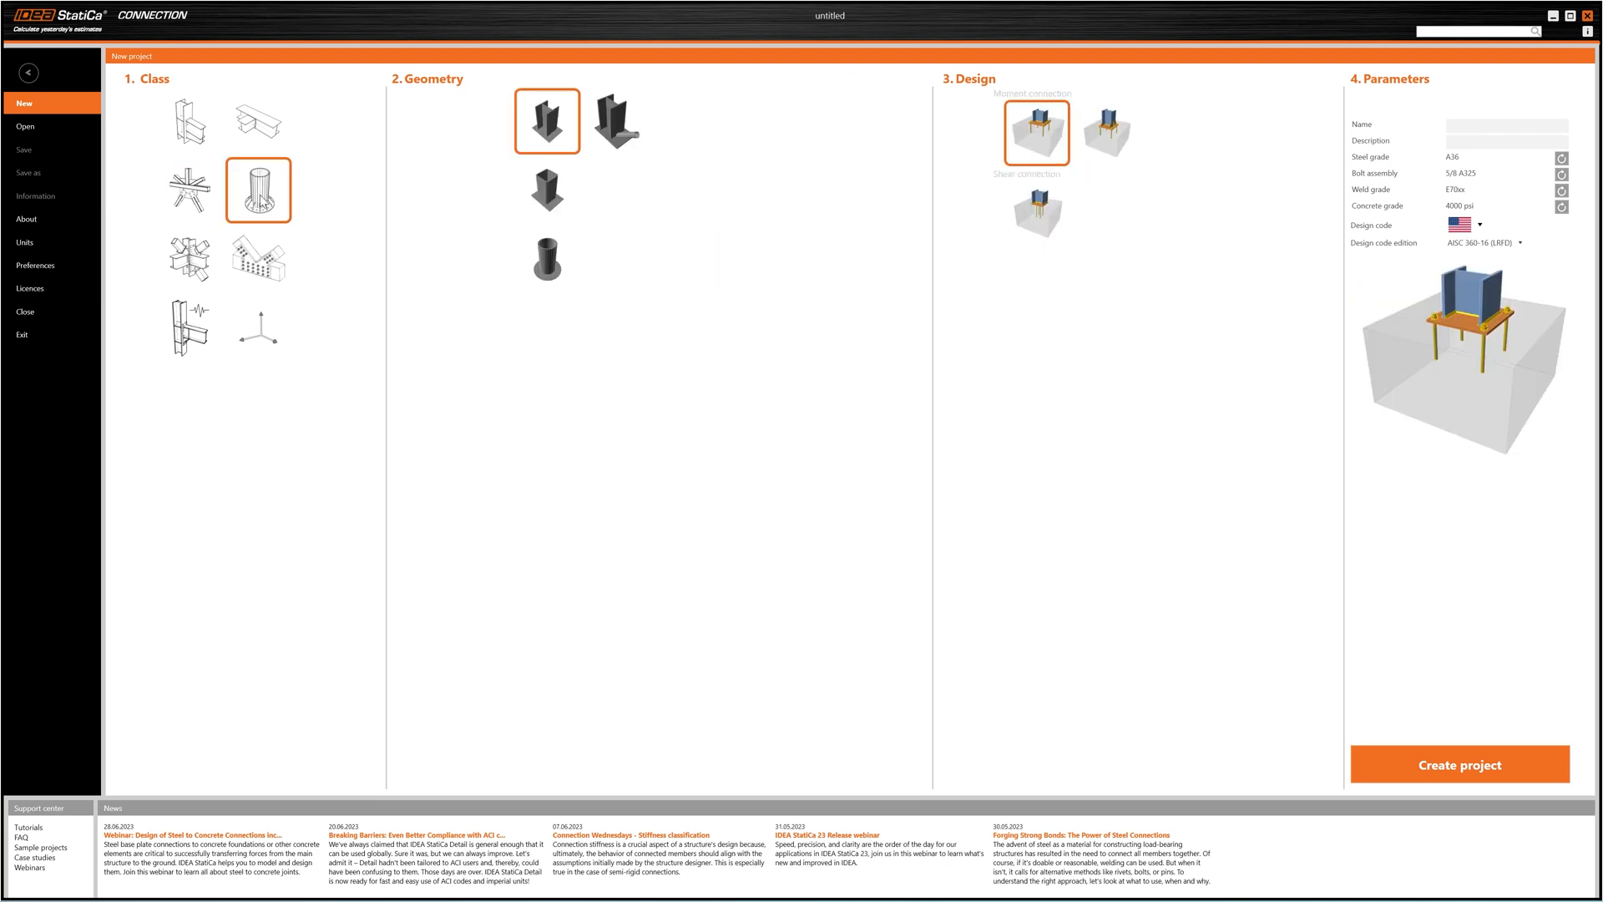
pyautogui.click(1090, 143)
pyautogui.click(1050, 200)
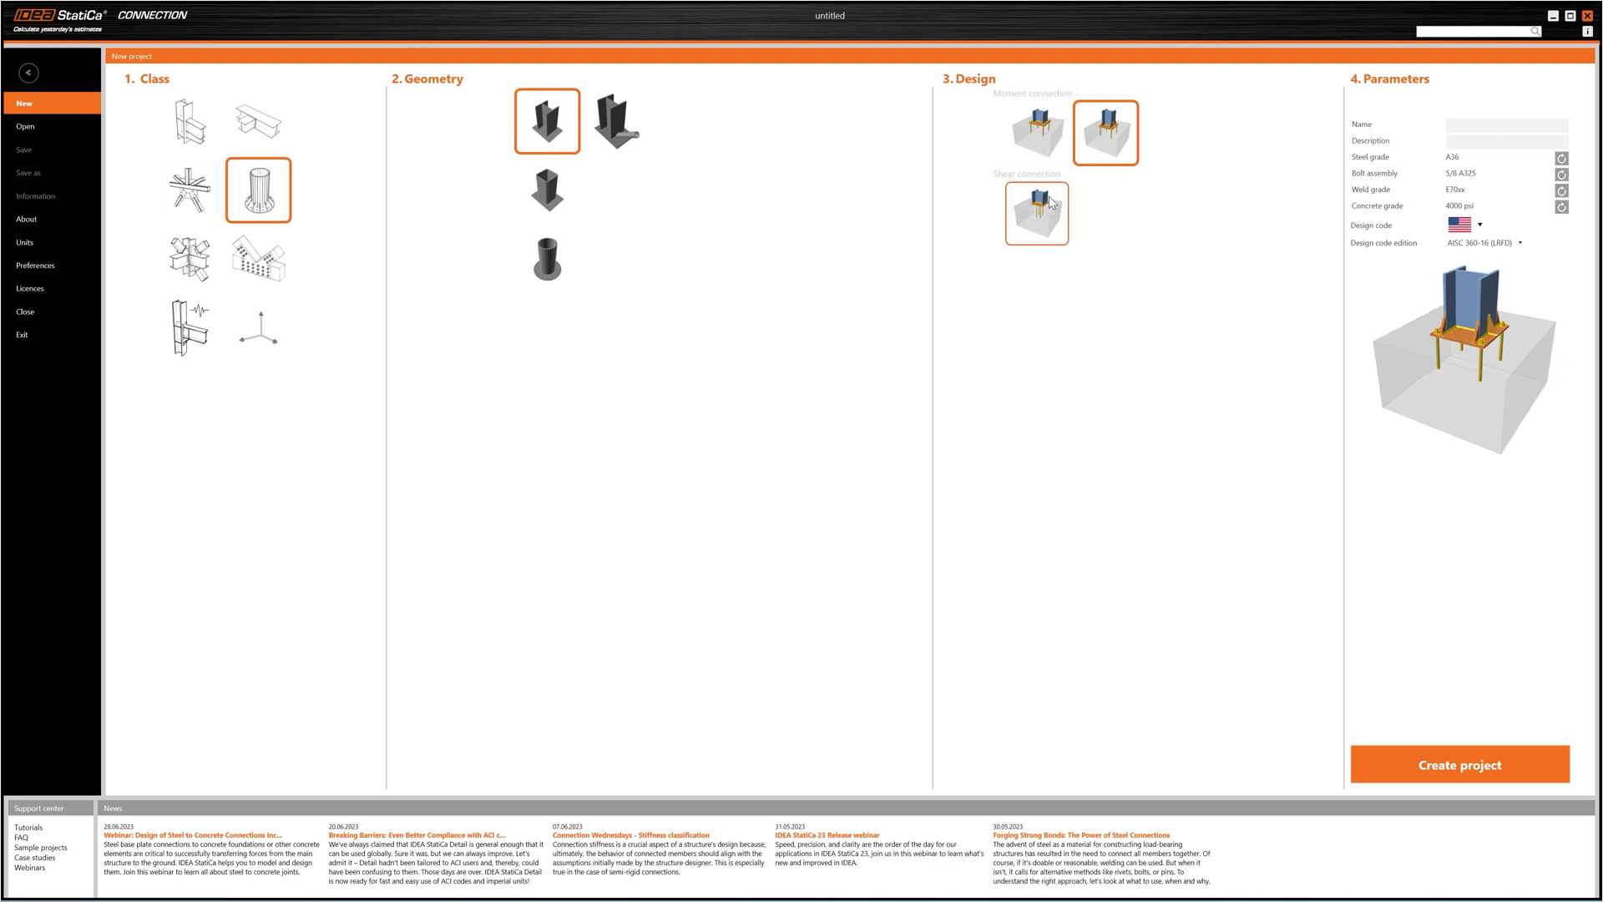
pyautogui.click(625, 132)
pyautogui.click(548, 187)
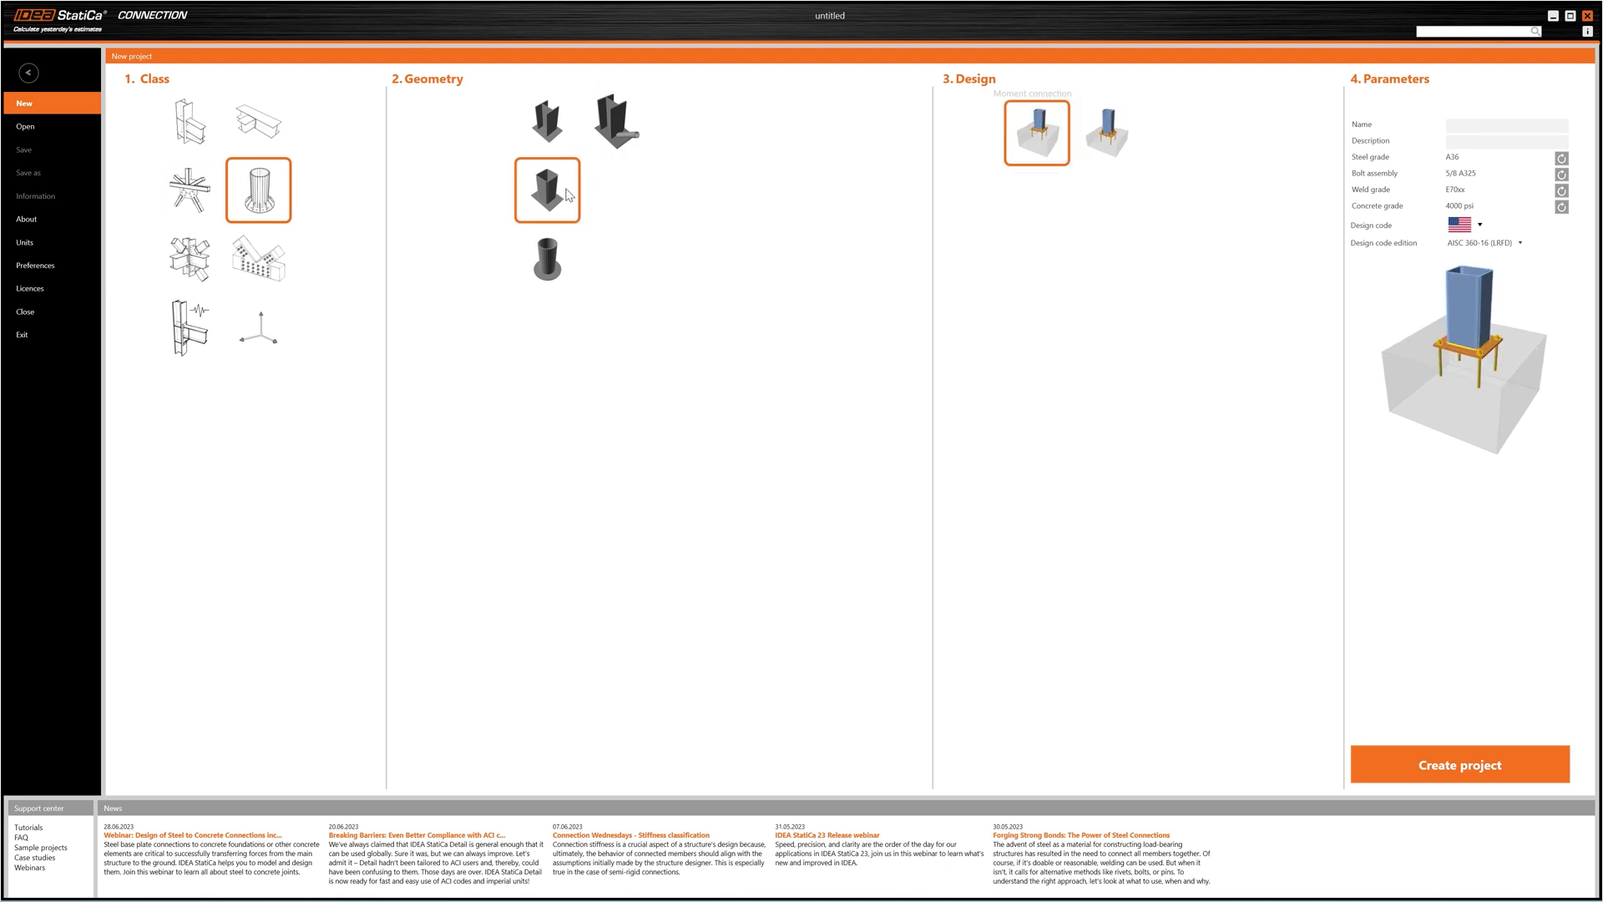
pyautogui.click(561, 269)
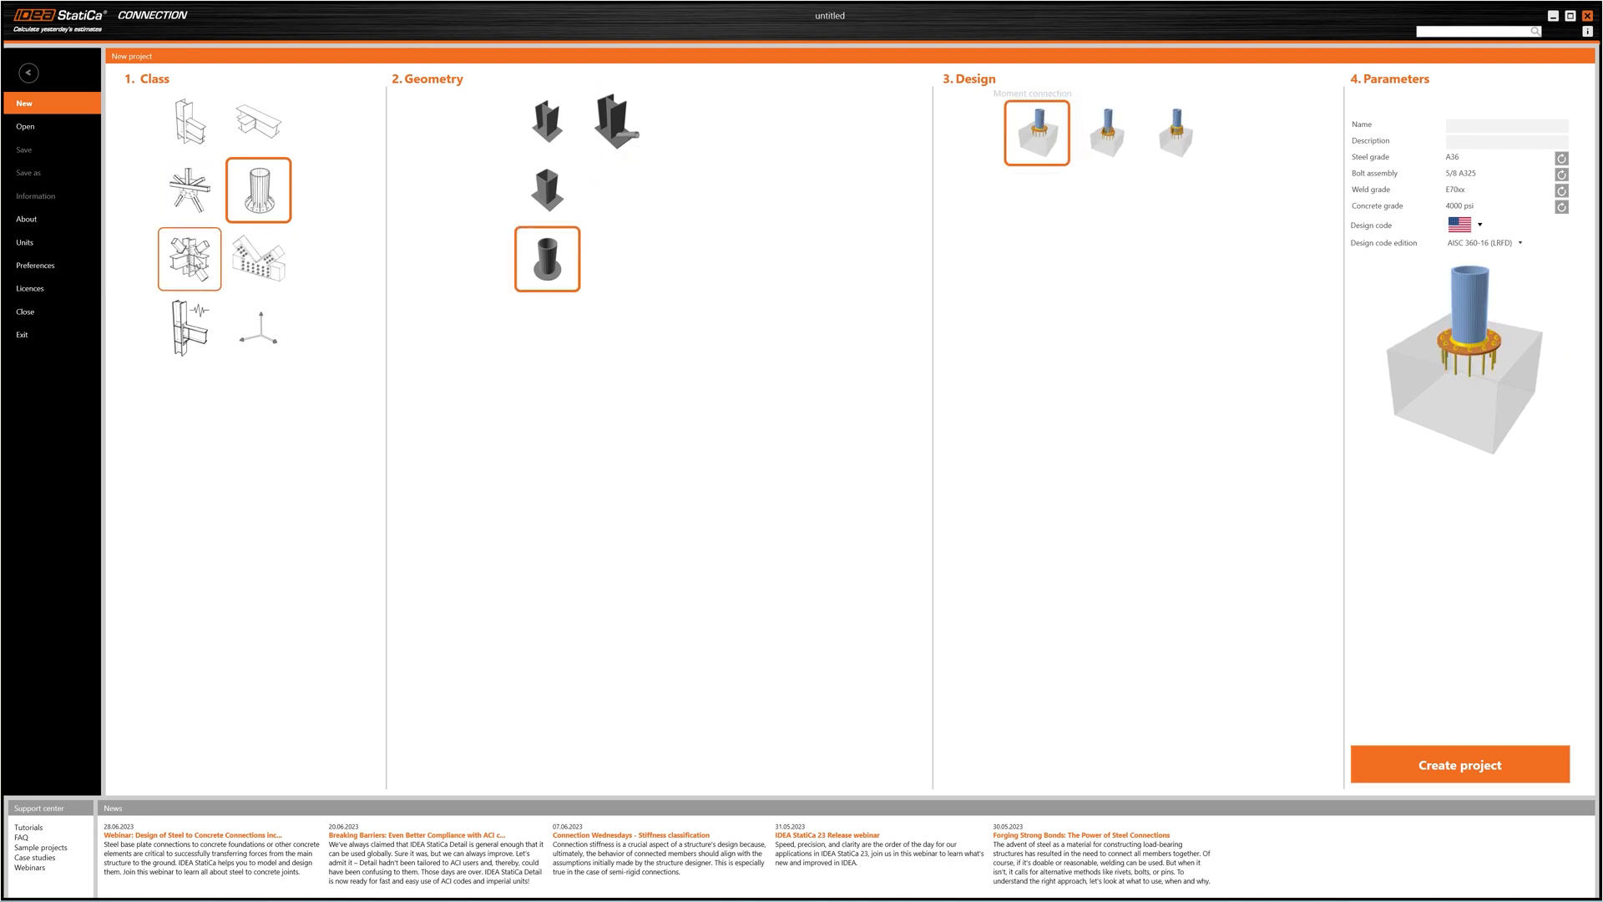
pyautogui.click(191, 261)
pyautogui.click(1119, 139)
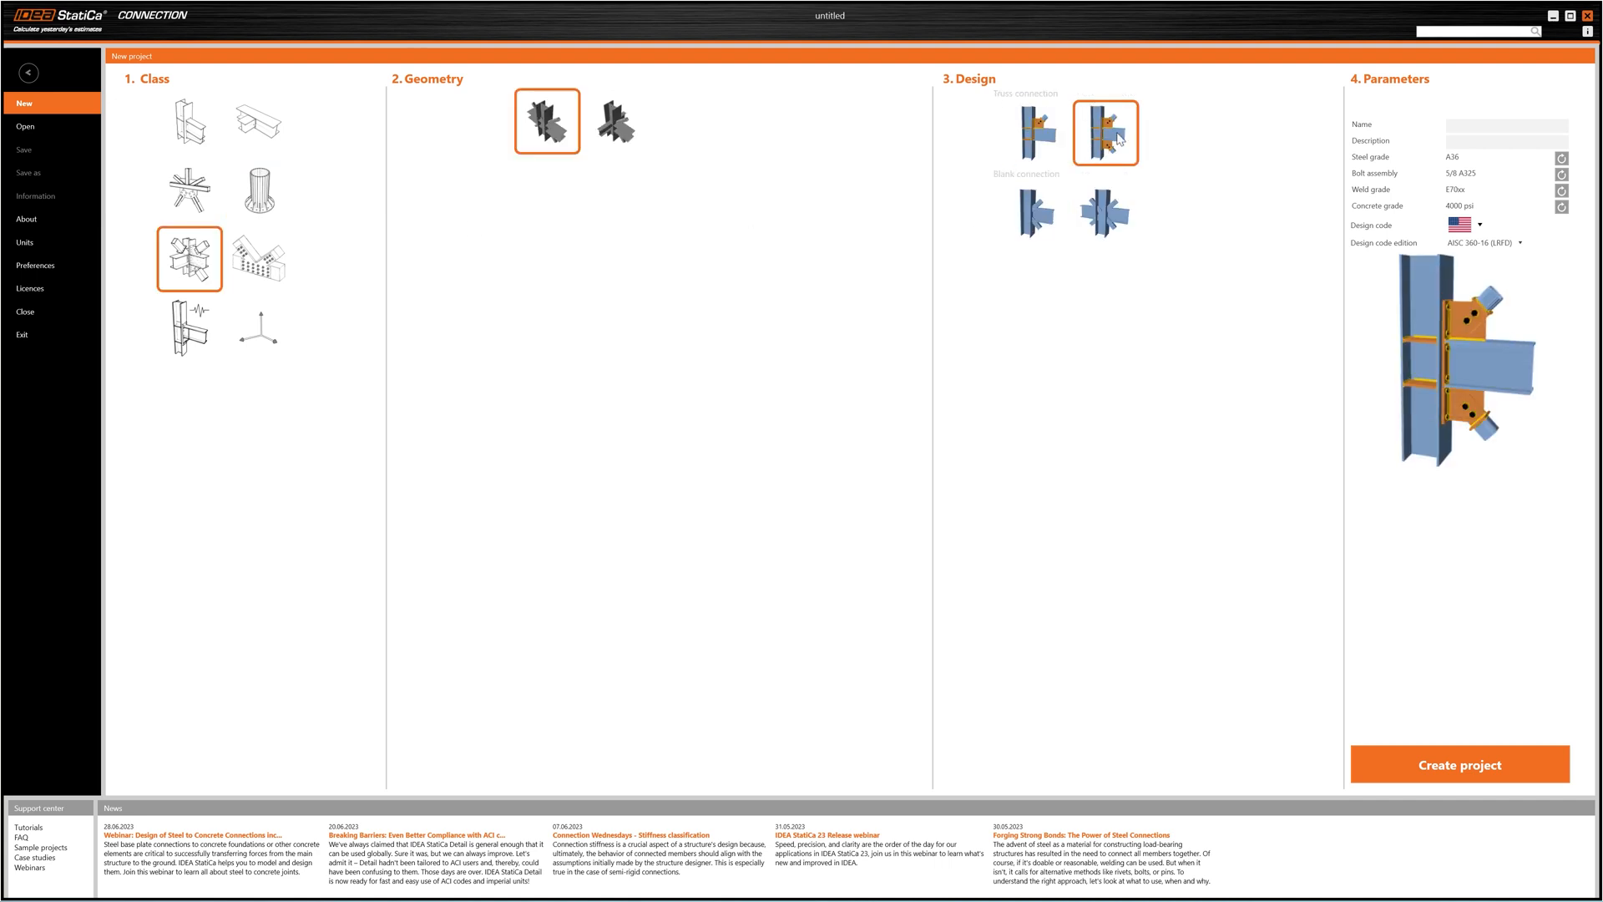
# Step: Examine the timber connection class, previewing its beam, column and concrete-anchored geometries
pyautogui.click(257, 266)
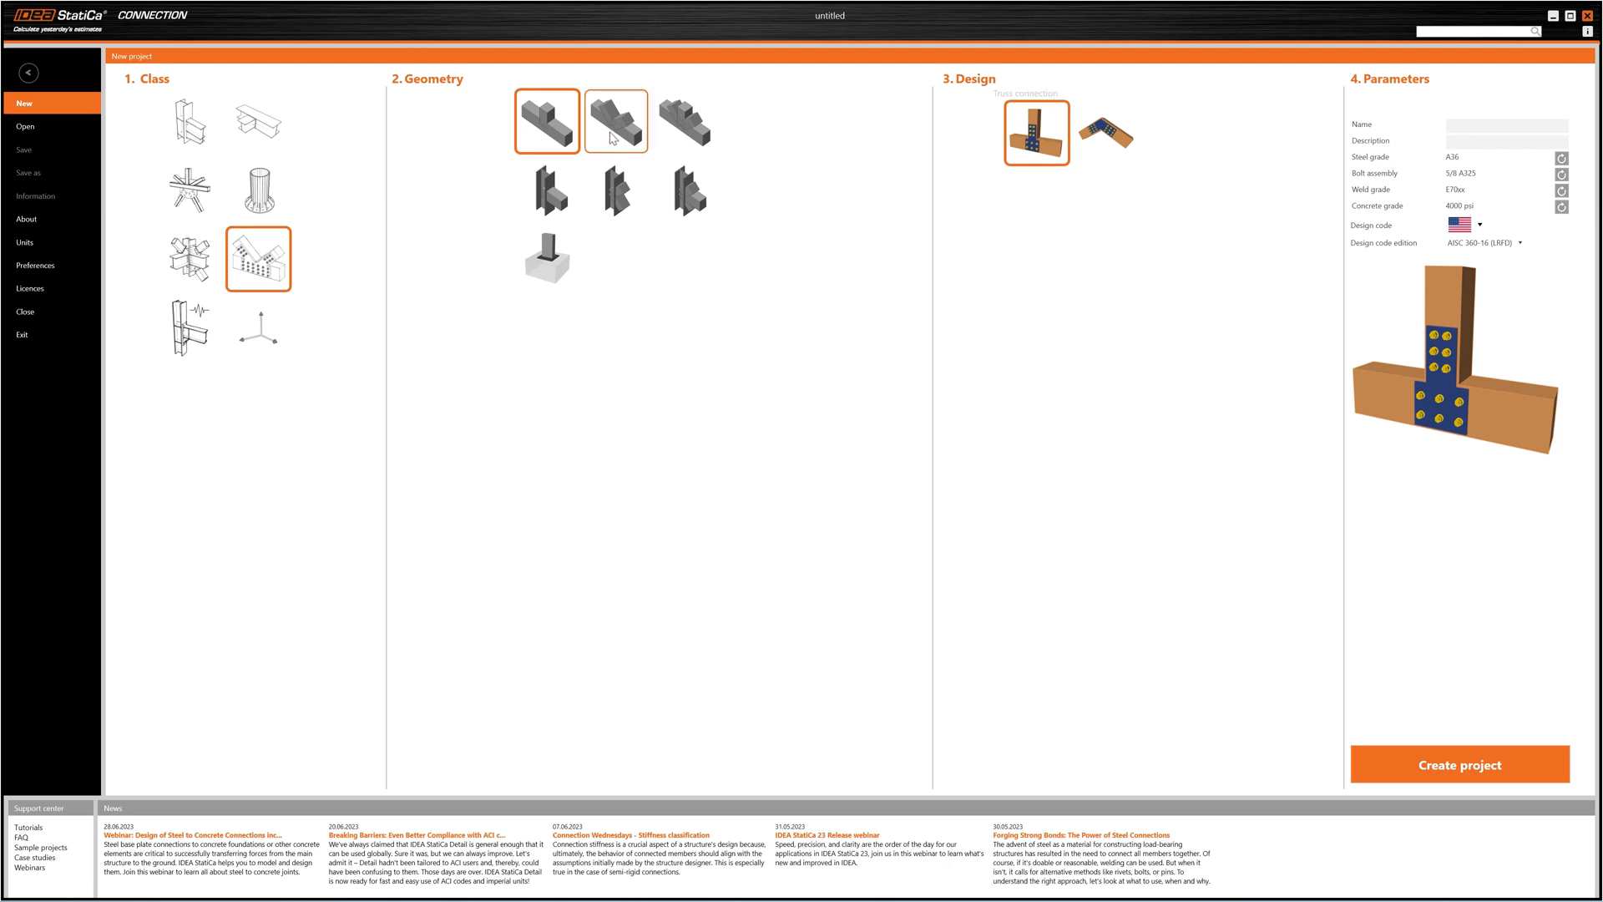
pyautogui.click(614, 133)
pyautogui.click(687, 116)
pyautogui.click(686, 190)
pyautogui.click(617, 191)
pyautogui.click(547, 191)
pyautogui.click(526, 132)
pyautogui.click(616, 121)
pyautogui.click(684, 121)
pyautogui.click(686, 191)
pyautogui.click(618, 190)
pyautogui.click(538, 193)
pyautogui.click(549, 244)
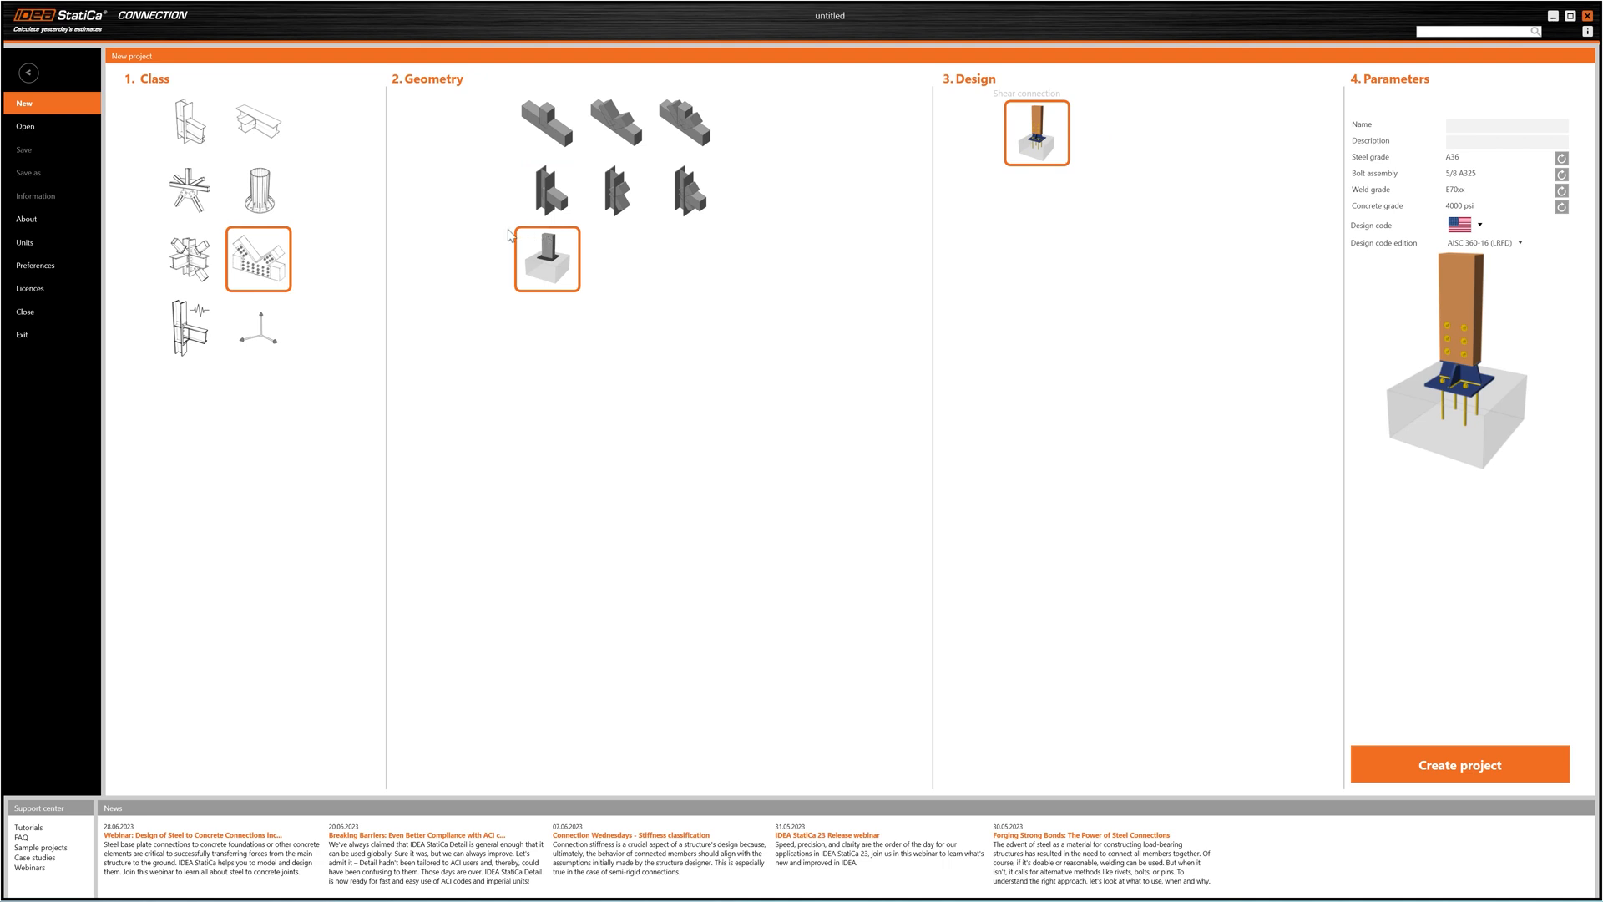
# Step: Examine the seismic moment connection class and the blank general class
pyautogui.click(195, 336)
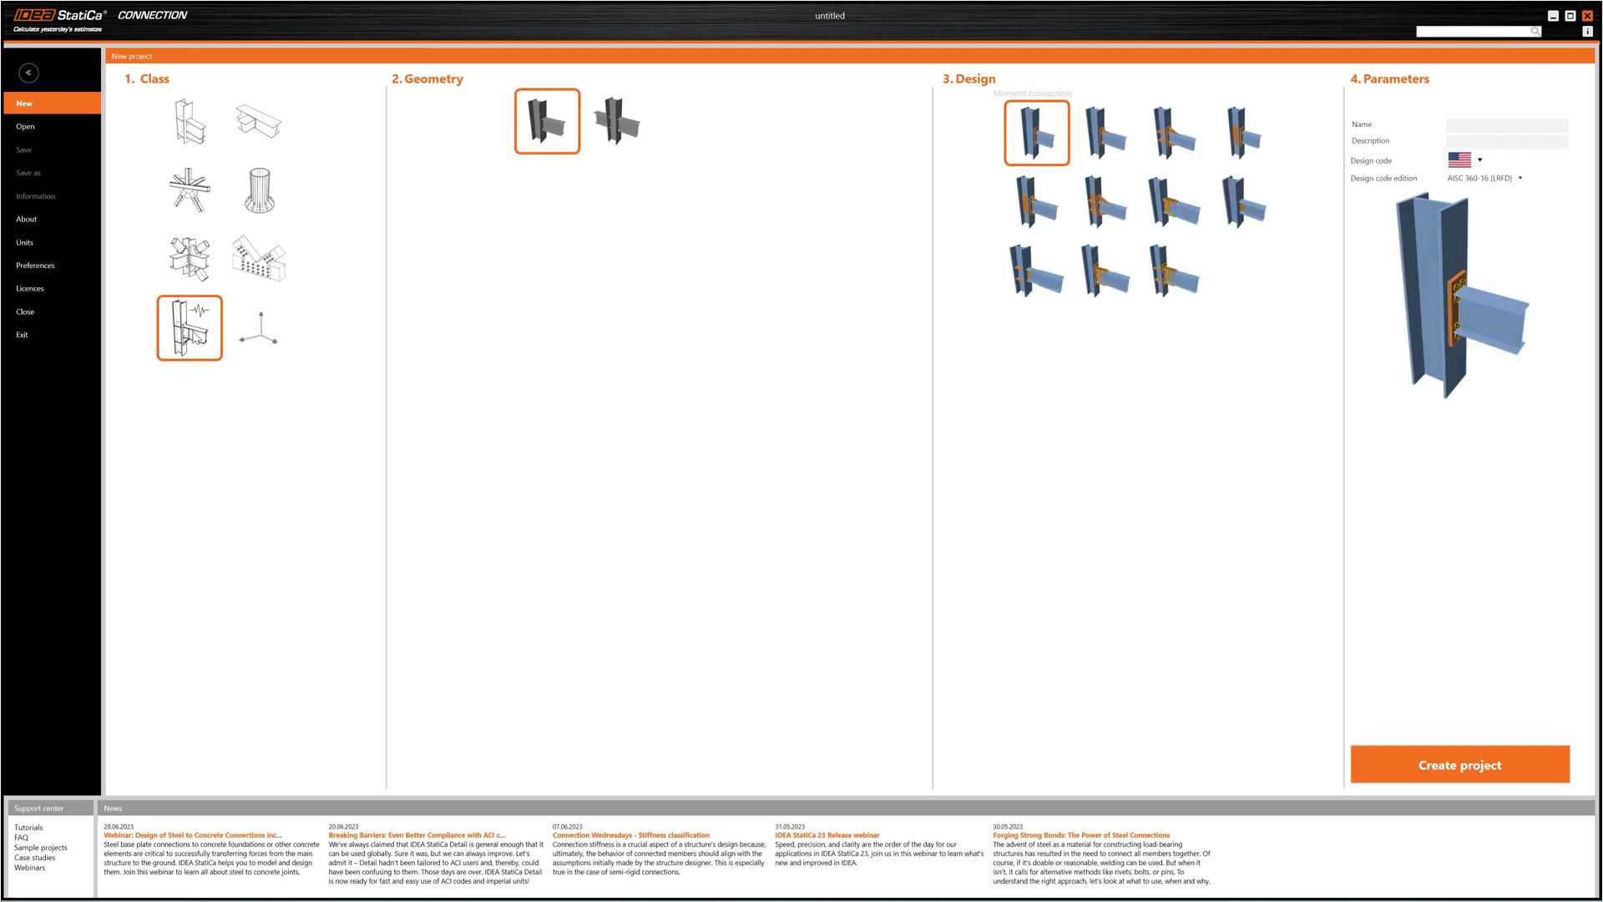
pyautogui.click(272, 345)
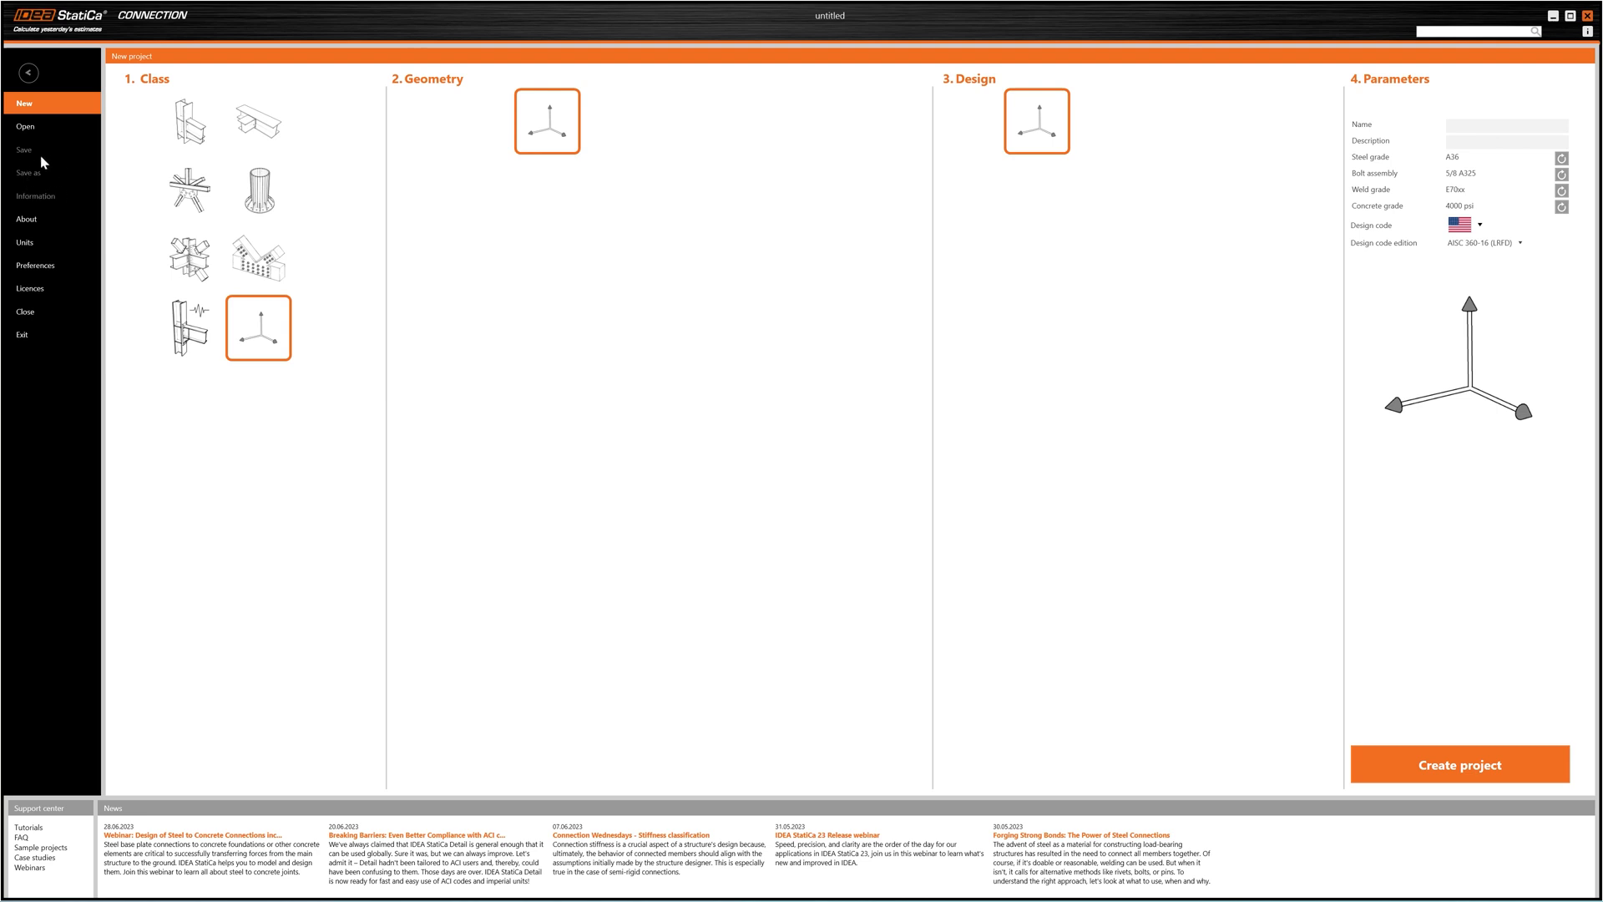
# Step: Review the application's version details, unit settings and preferences, including the 3D presentation options
pyautogui.click(32, 222)
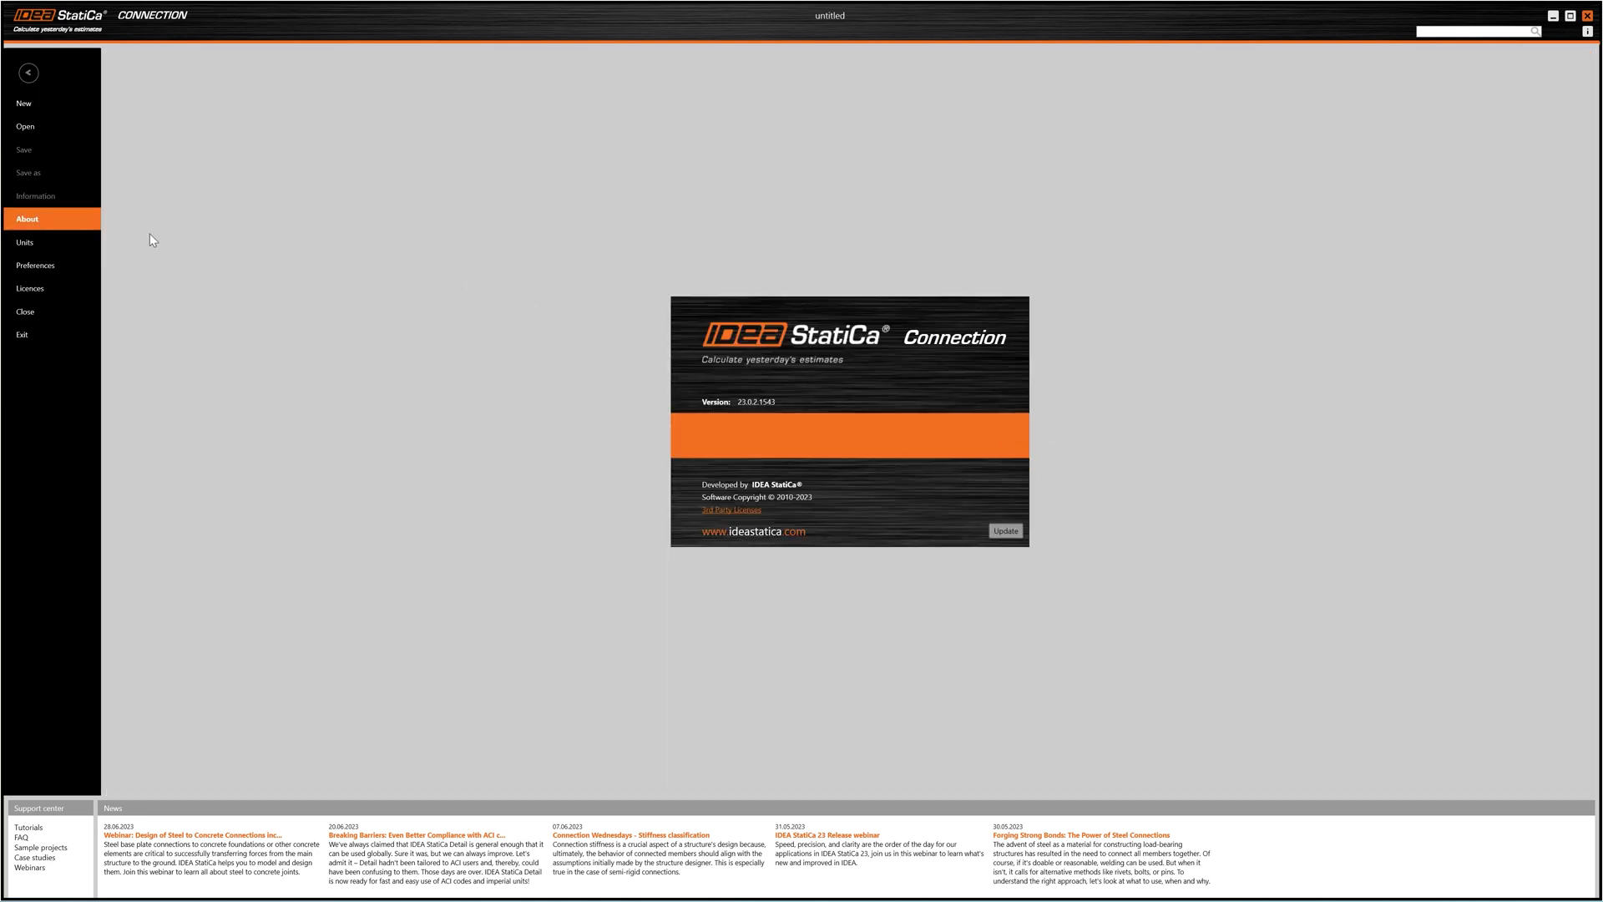
pyautogui.click(51, 247)
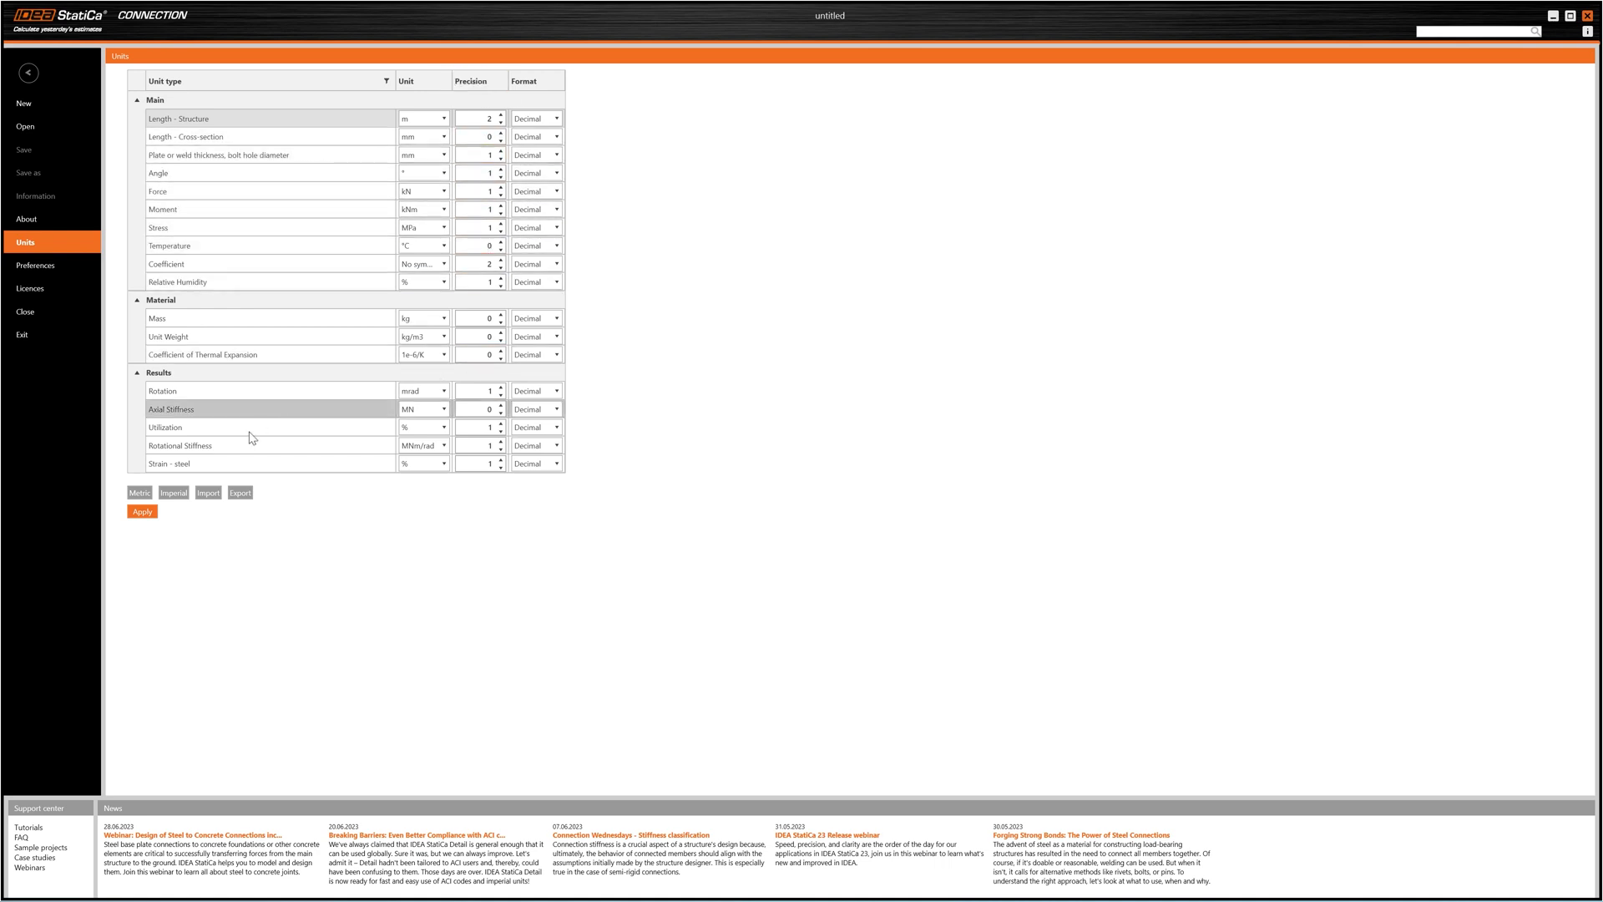
pyautogui.click(65, 267)
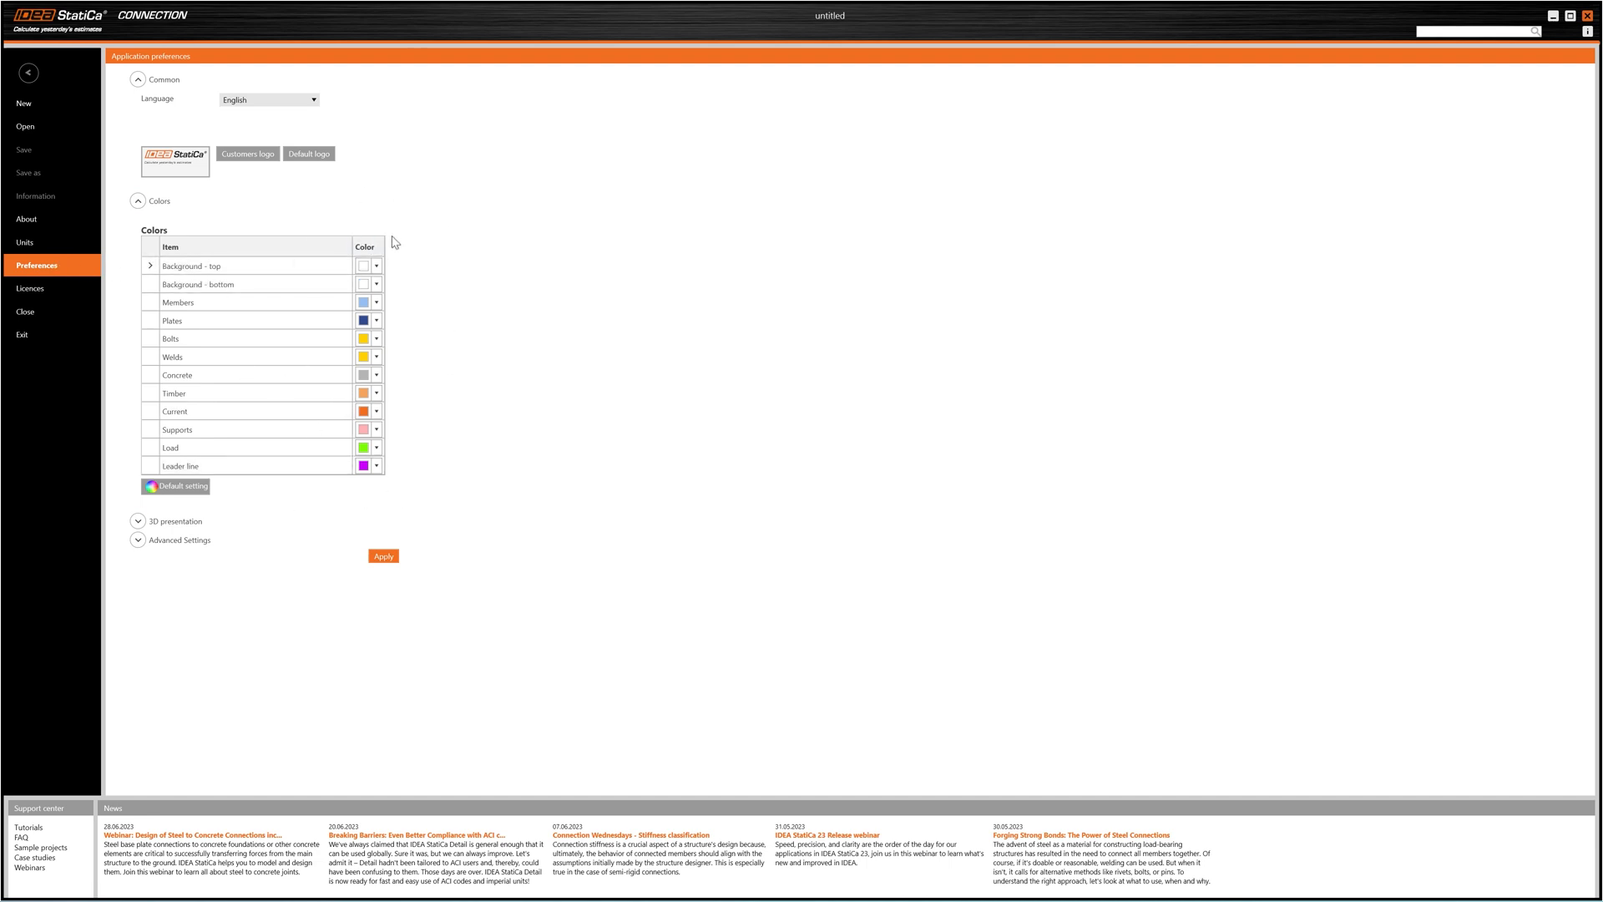
pyautogui.click(137, 521)
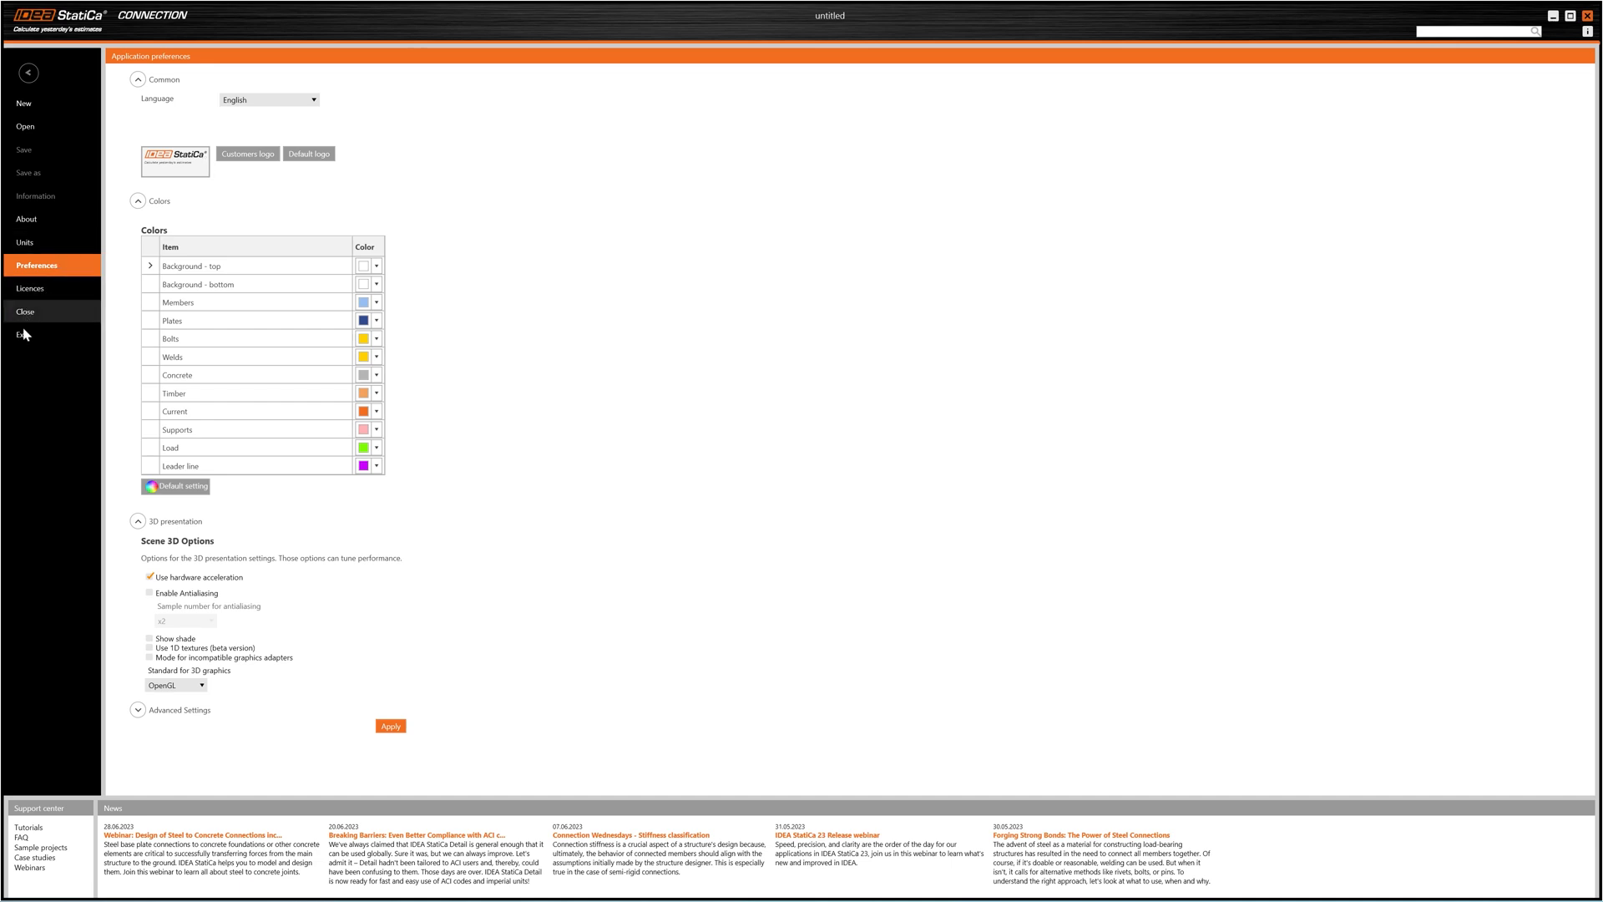
# Step: Create a new project from the default beam-to-column moment connection using A36 steel, 5/8 A325 bolts and AISC 360-16 (LRFD)
pyautogui.click(39, 107)
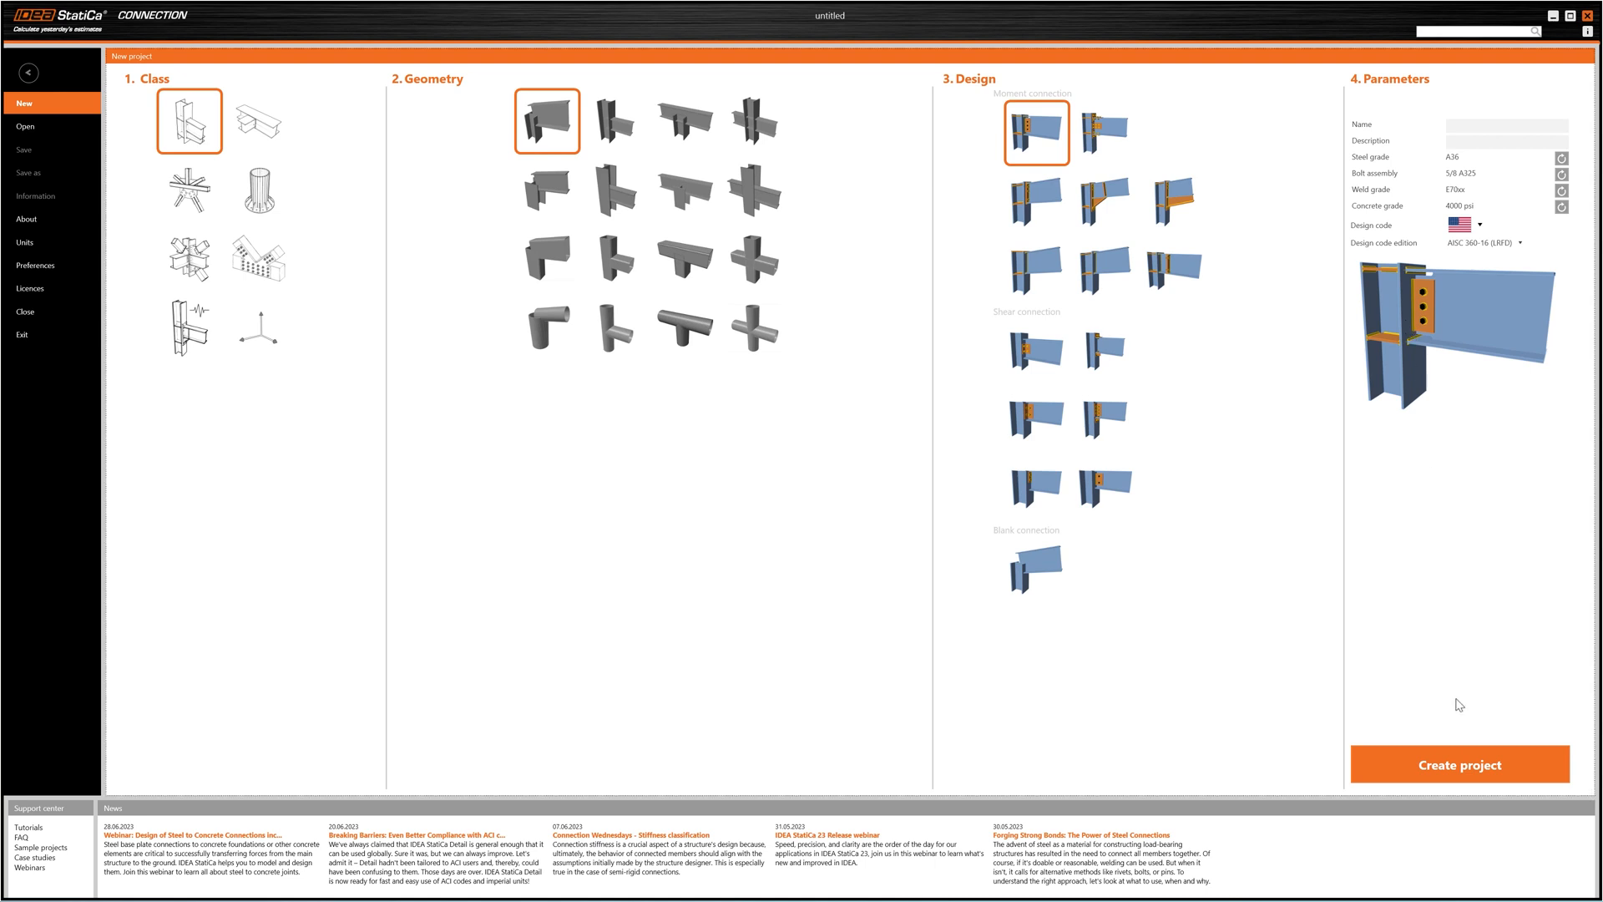
pyautogui.click(1451, 753)
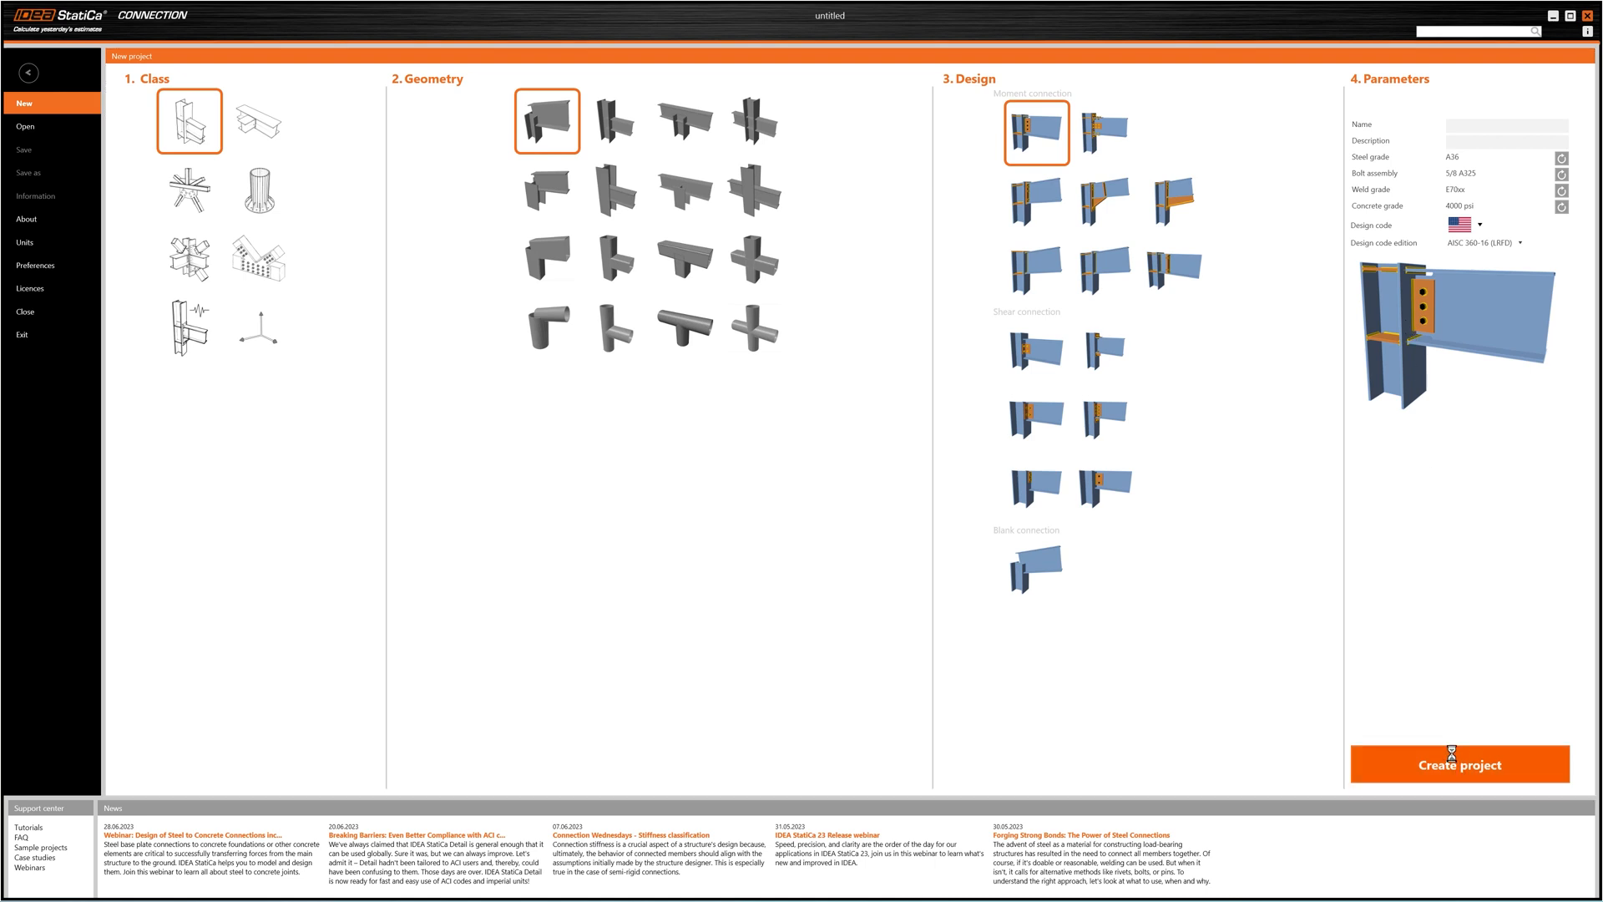